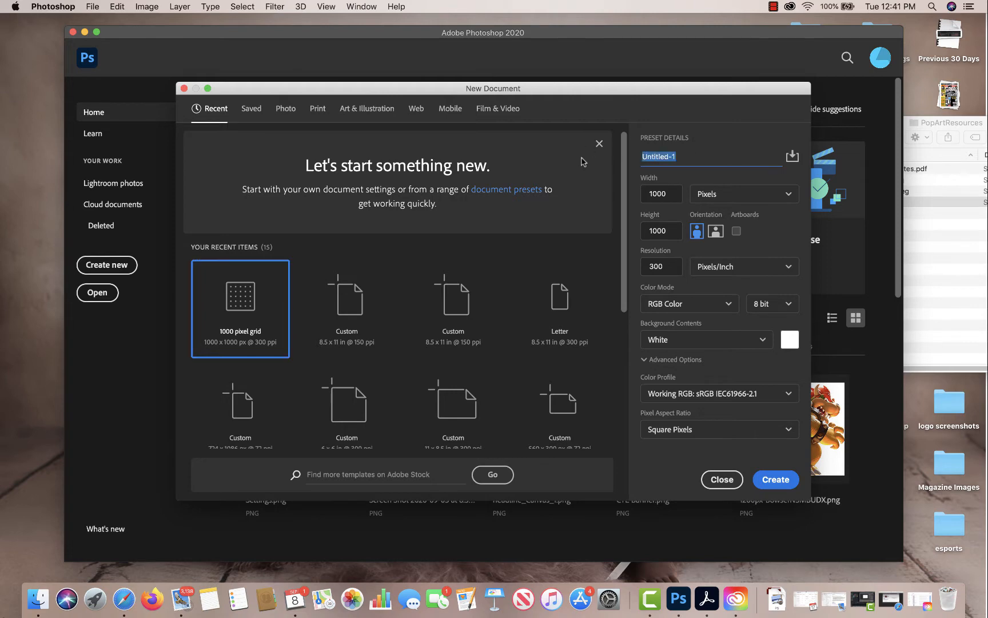
Create a new document named Geometric Shapes at 800 × 800 pixels with a resolution of 72 pixels/inch.
text(Geometric Shapes)
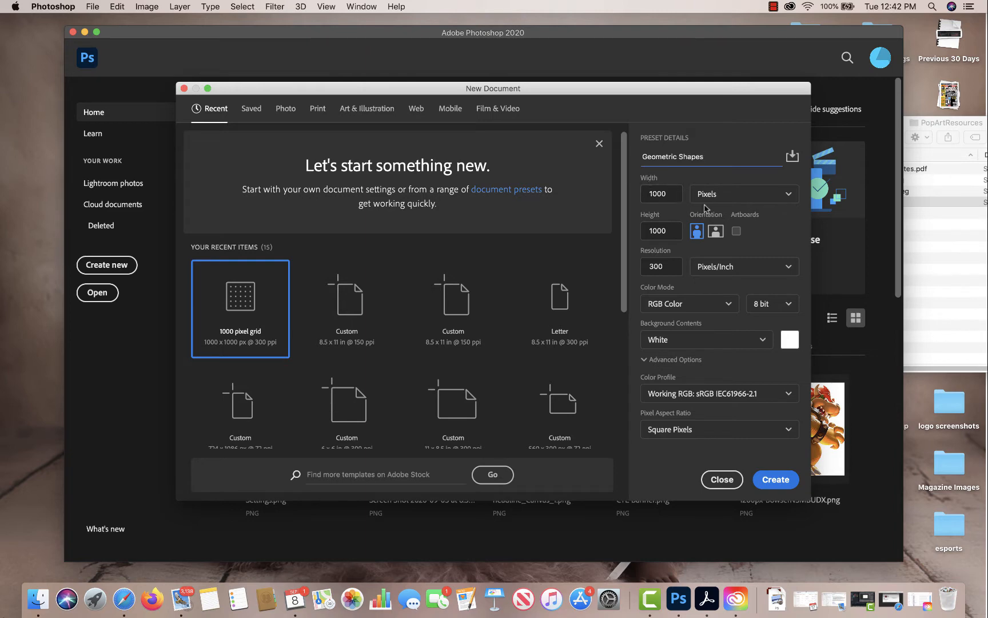
click(669, 194)
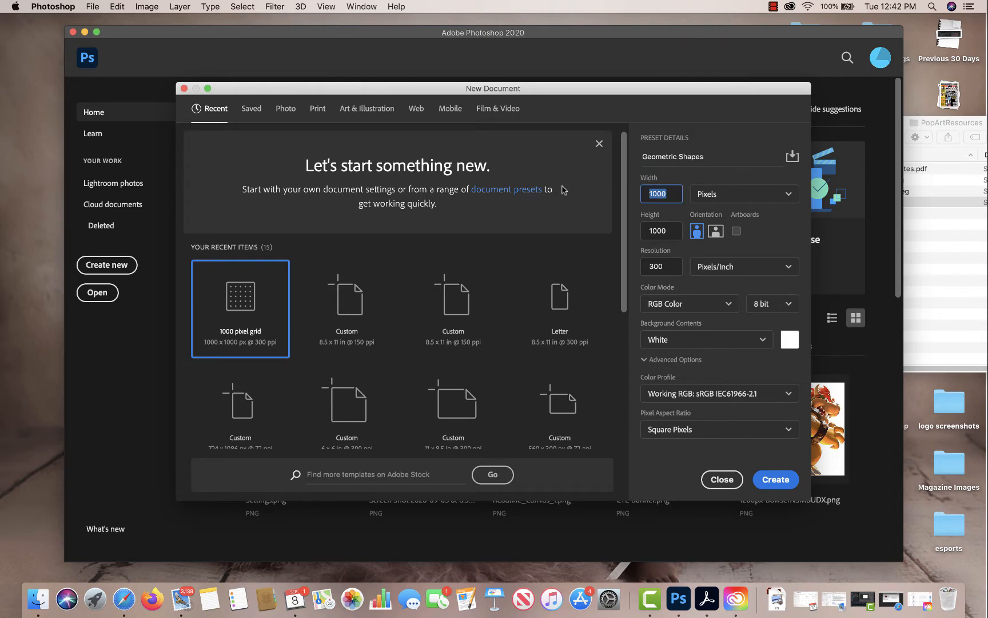
text(800)
key(Tab)
text(8)
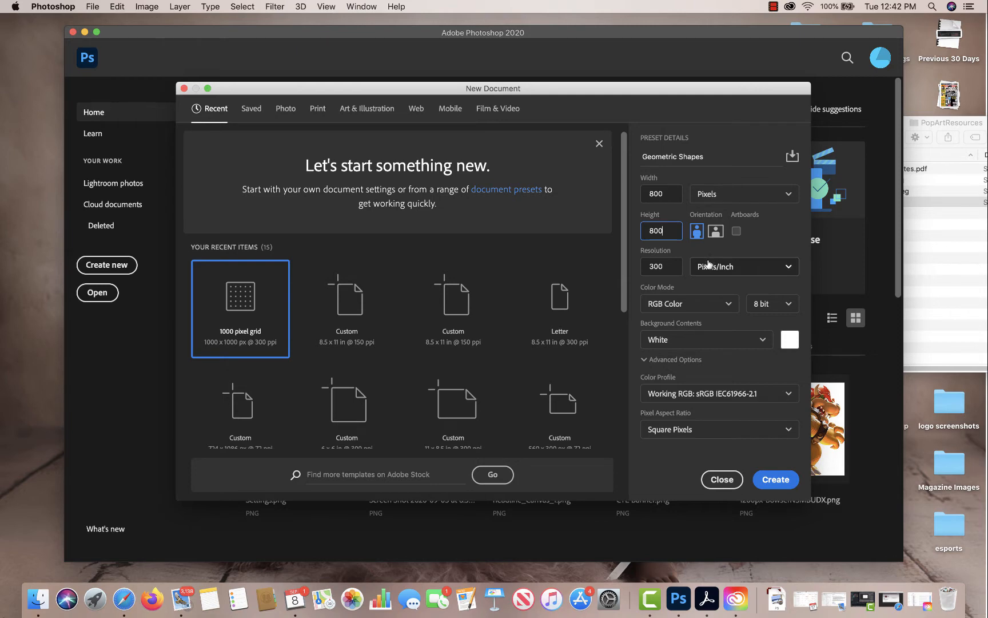
click(674, 266)
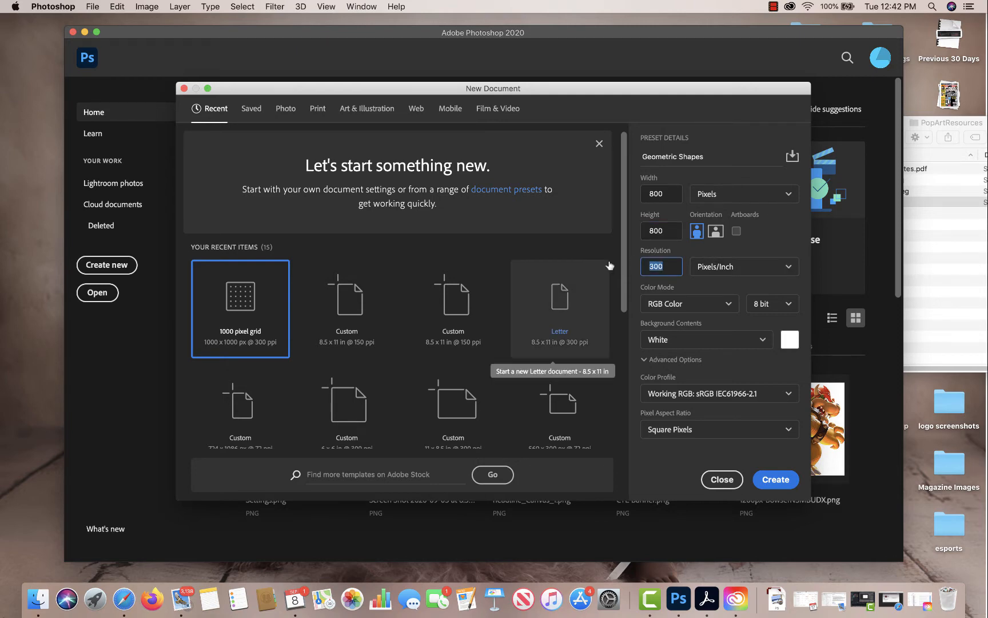
text(72)
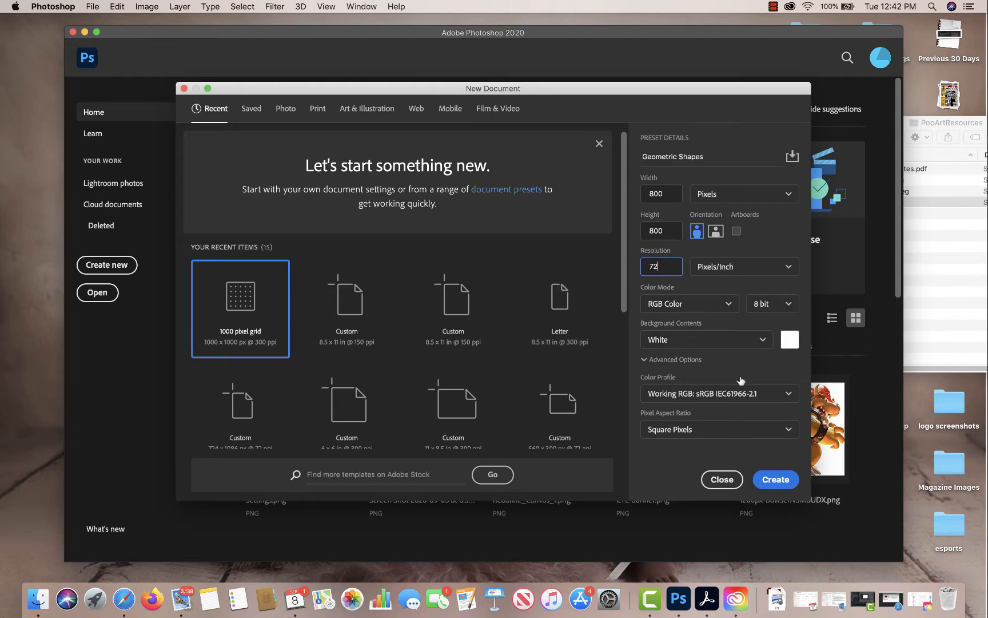
click(774, 482)
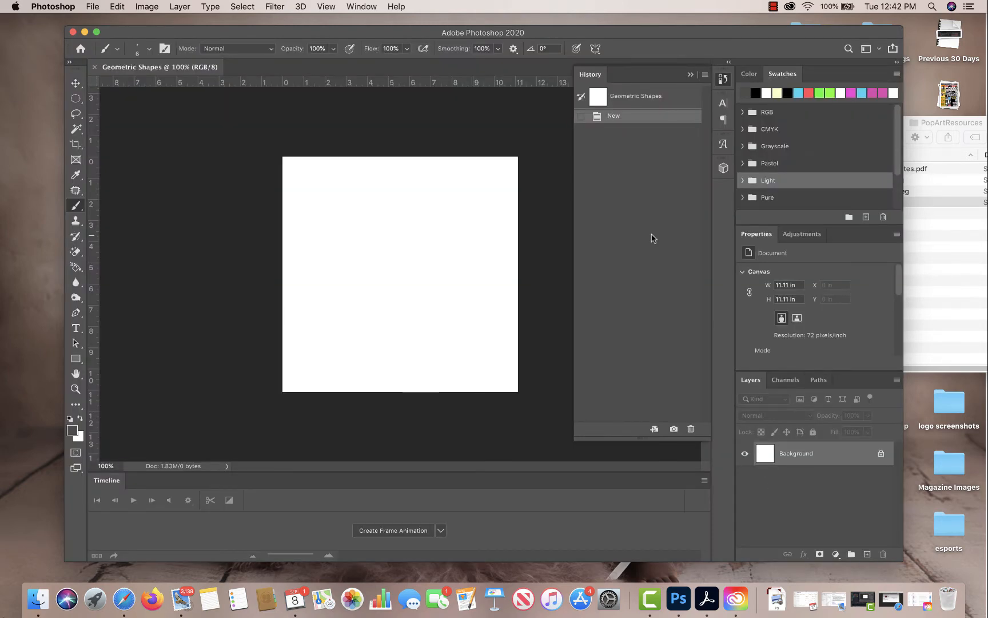
Collapse the History panel and add a Solid Color fill layer in pale green-beige #e0e7c5 above the background.
click(691, 75)
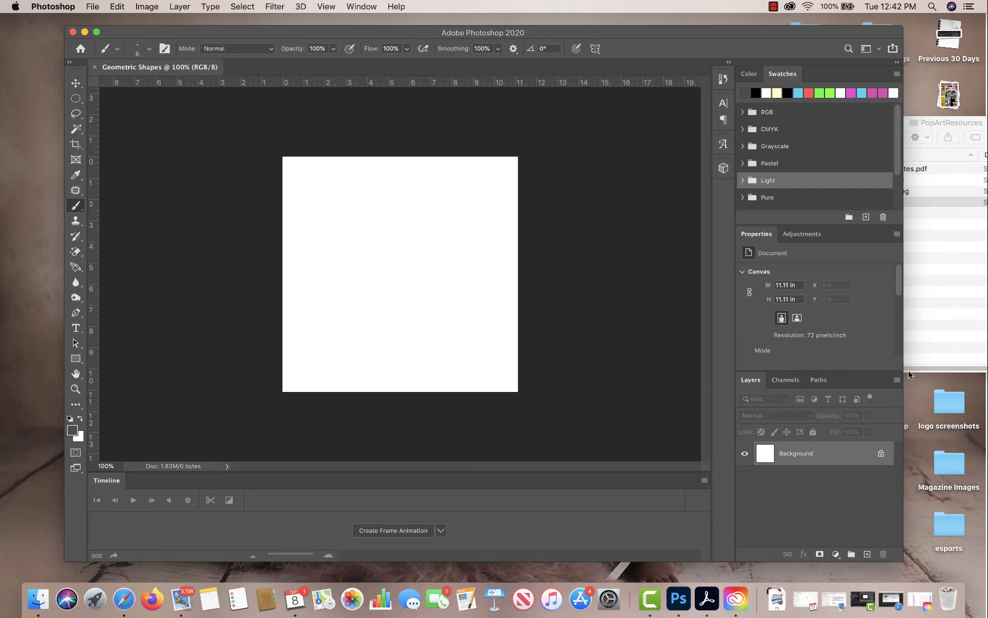
click(835, 555)
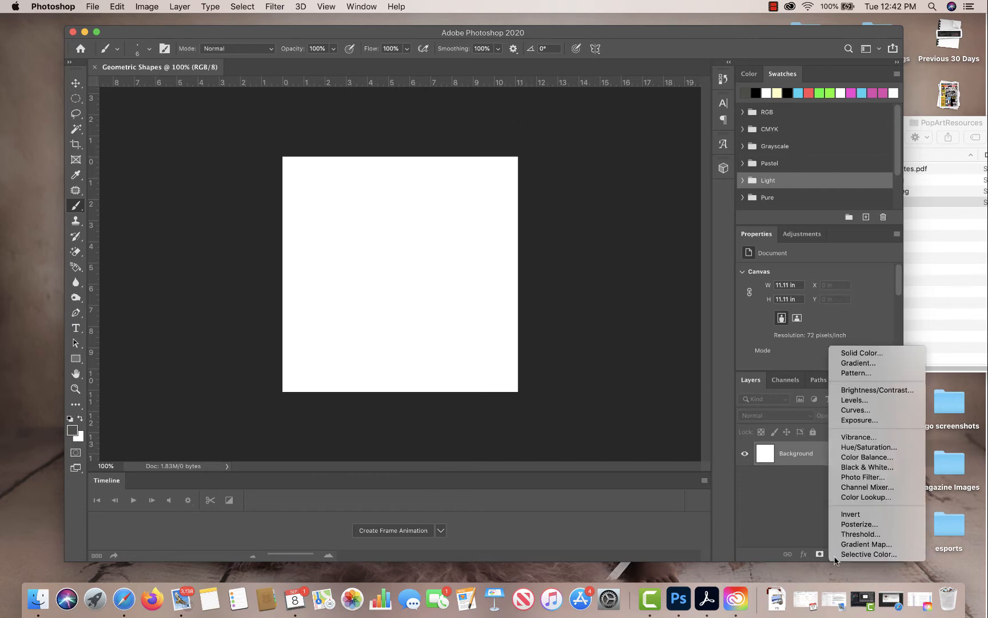
click(863, 353)
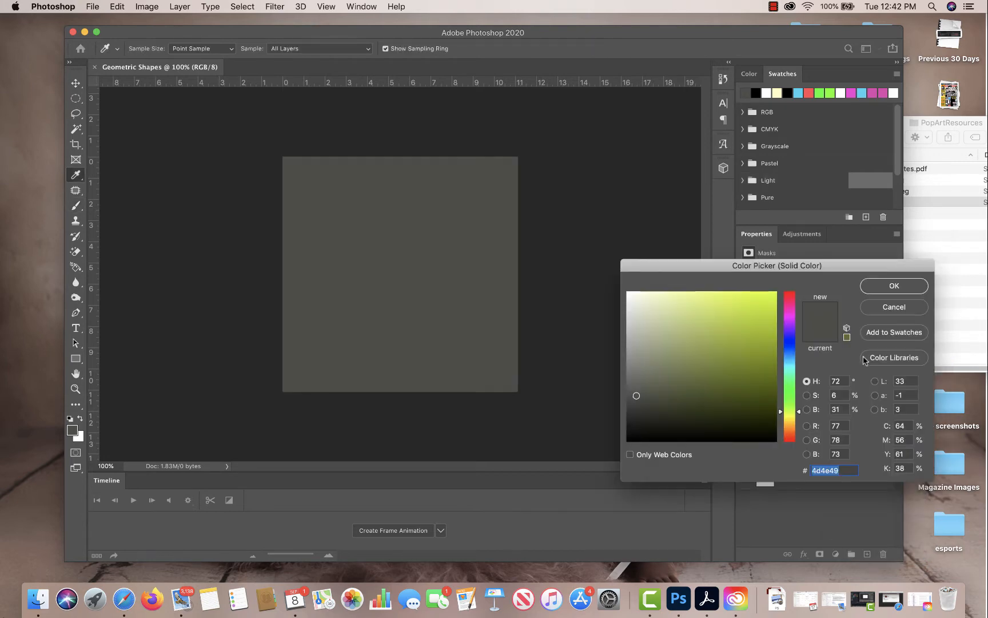
drag(762, 330, 767, 306)
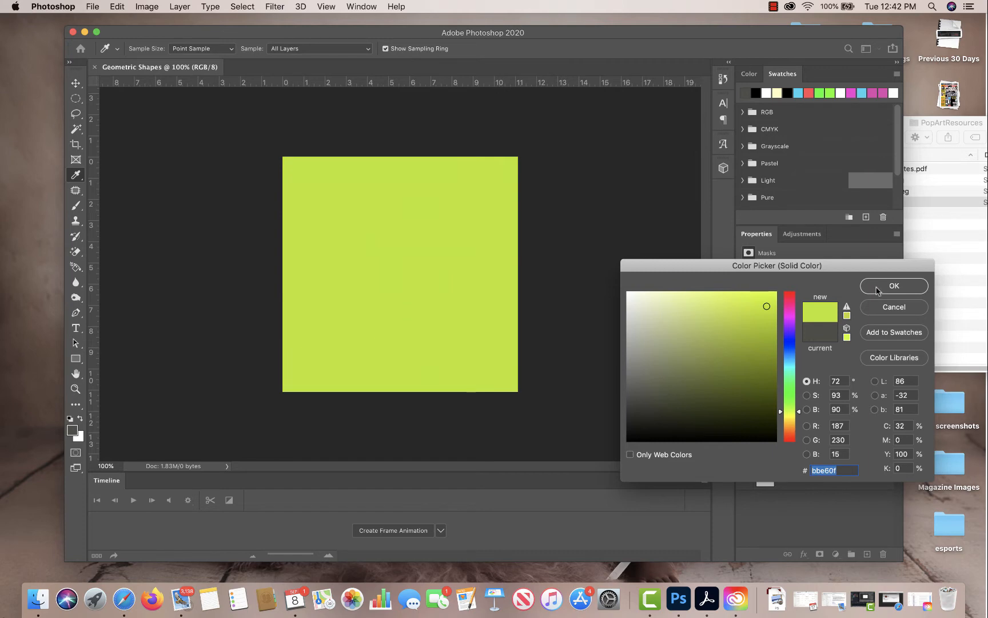
drag(654, 317, 648, 306)
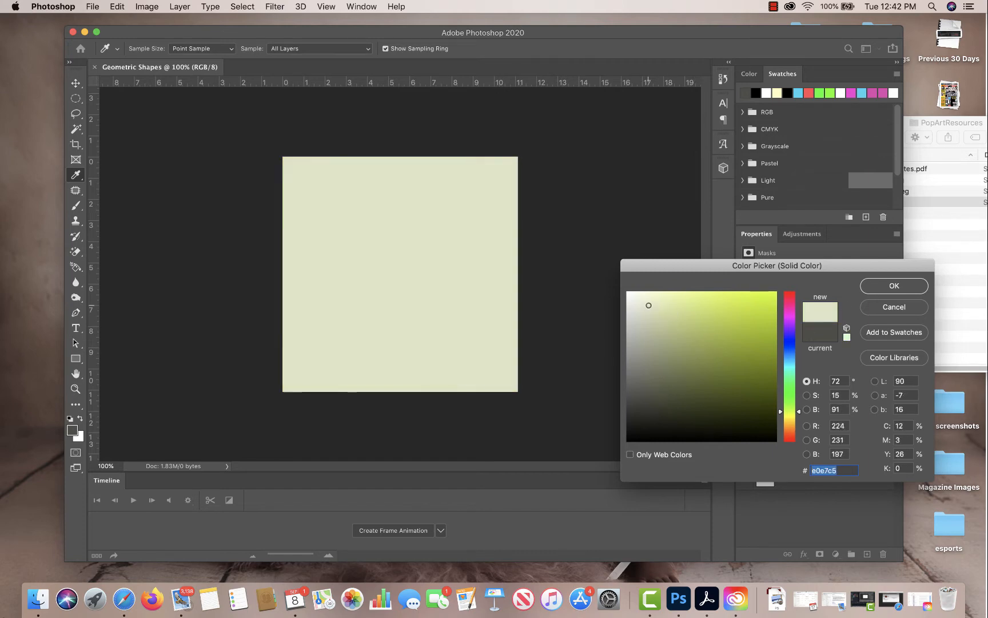
click(892, 286)
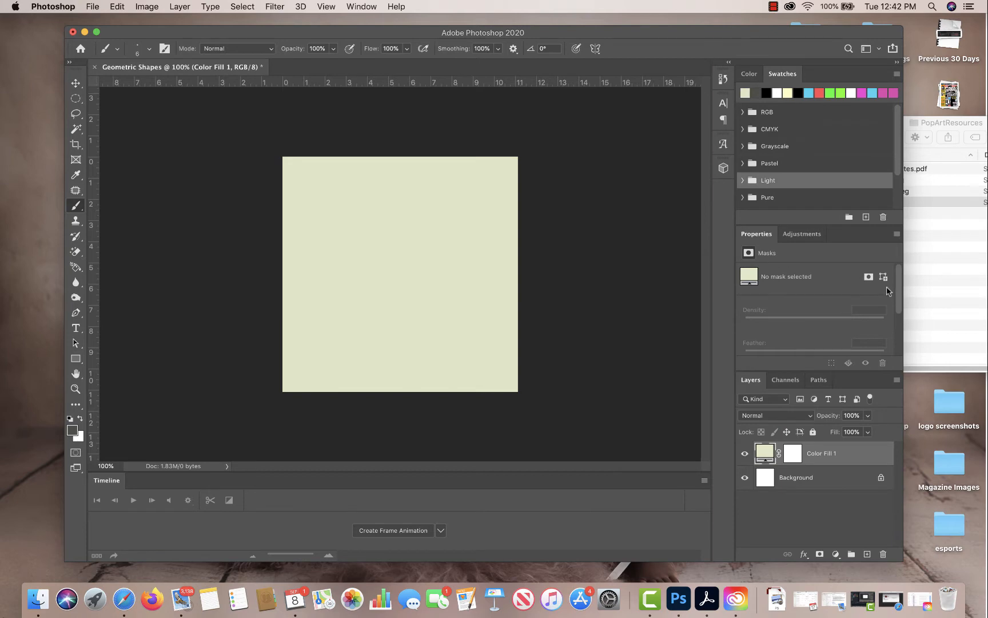
click(746, 454)
click(745, 453)
Draw a triangle about 209 × 182 px near the canvas's upper-left corner with the Polygon tool, and undo the extra tilted one.
click(76, 361)
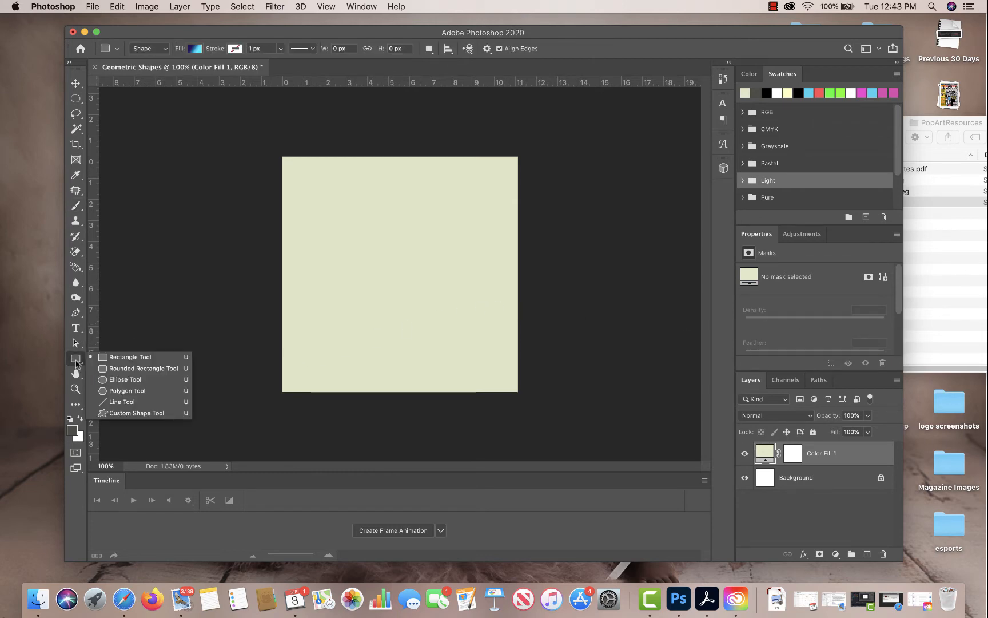
click(136, 392)
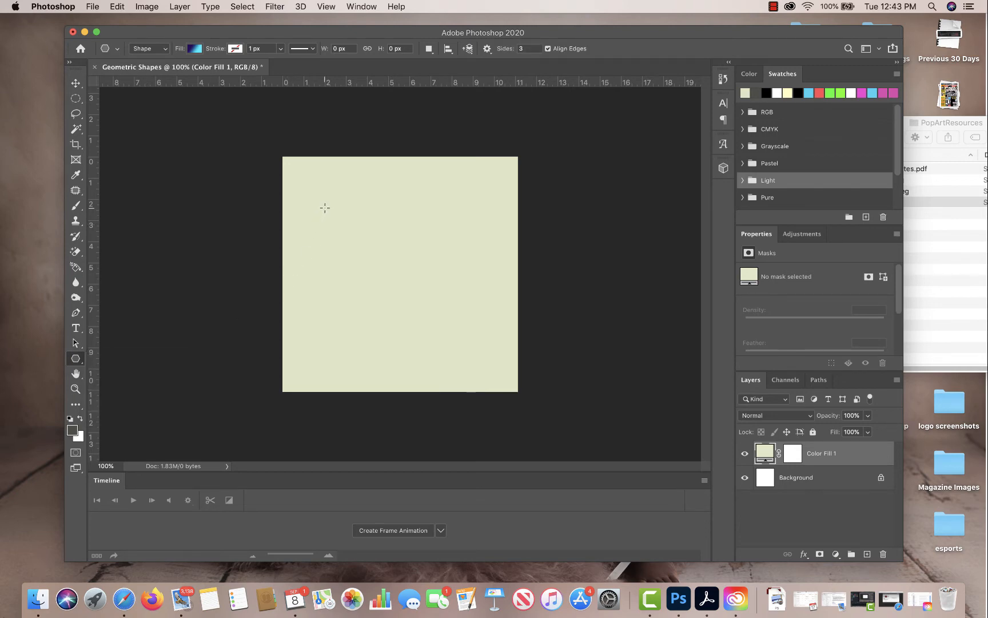
drag(325, 207, 375, 275)
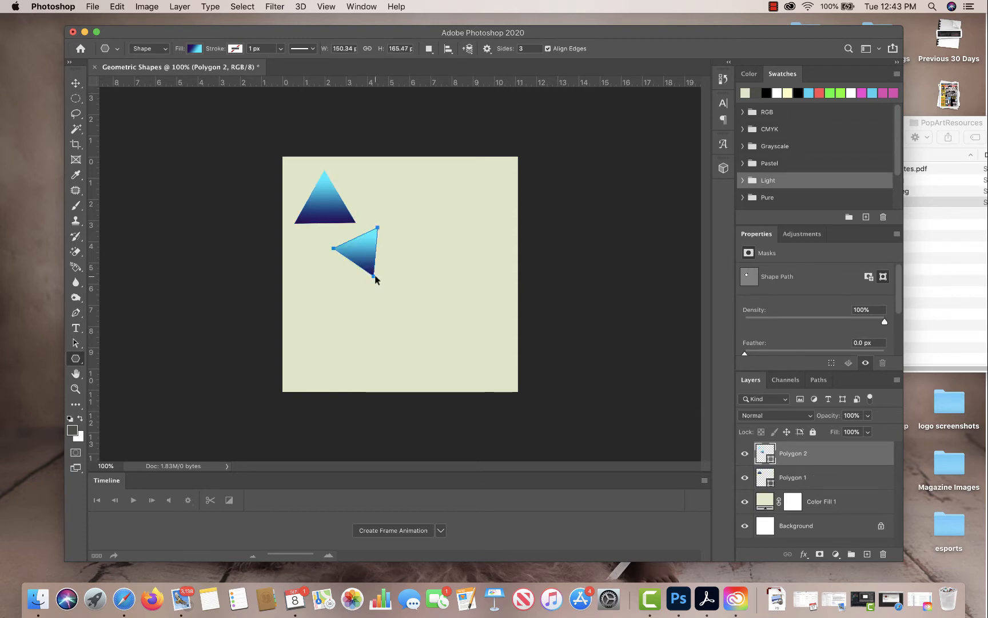
key(super+z)
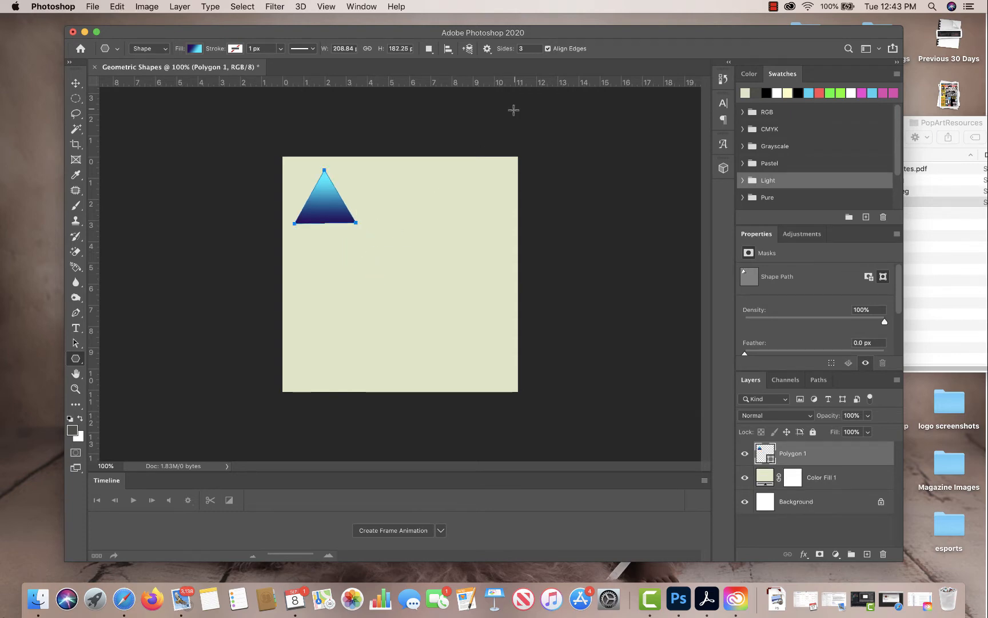
Set the Polygon tool to 5 sides, try a polygon below the triangle, and undo it.
click(527, 49)
text(5)
drag(351, 267, 369, 297)
key(super+z)
Enable the polygon's Star option, draw a five-pointed star about 277 × 264 px, and move it down against the triangle's right corner.
click(487, 49)
click(488, 50)
text(6)
click(488, 49)
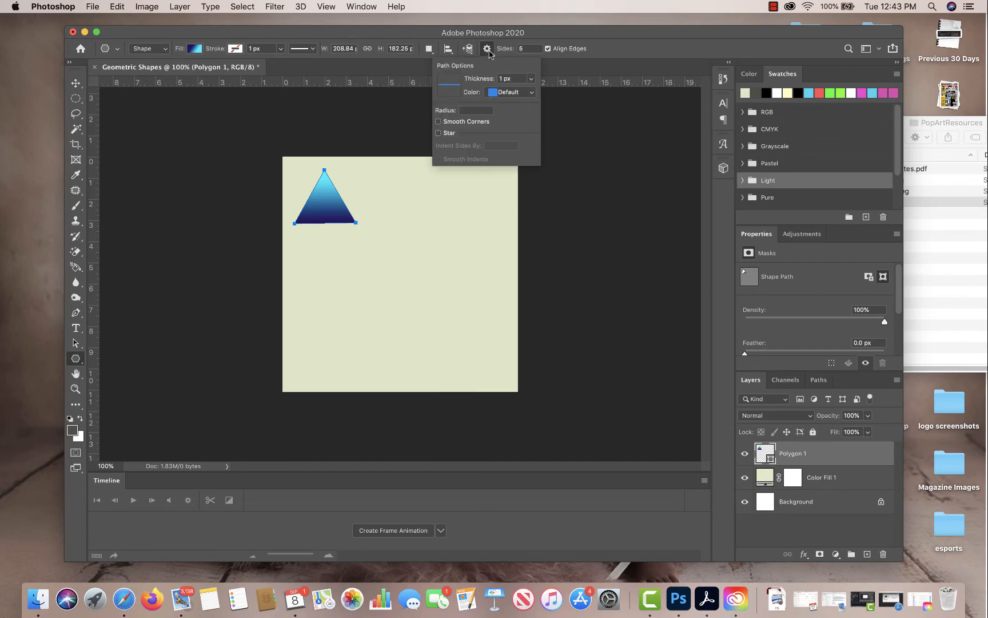
click(439, 133)
click(402, 236)
drag(402, 233, 429, 265)
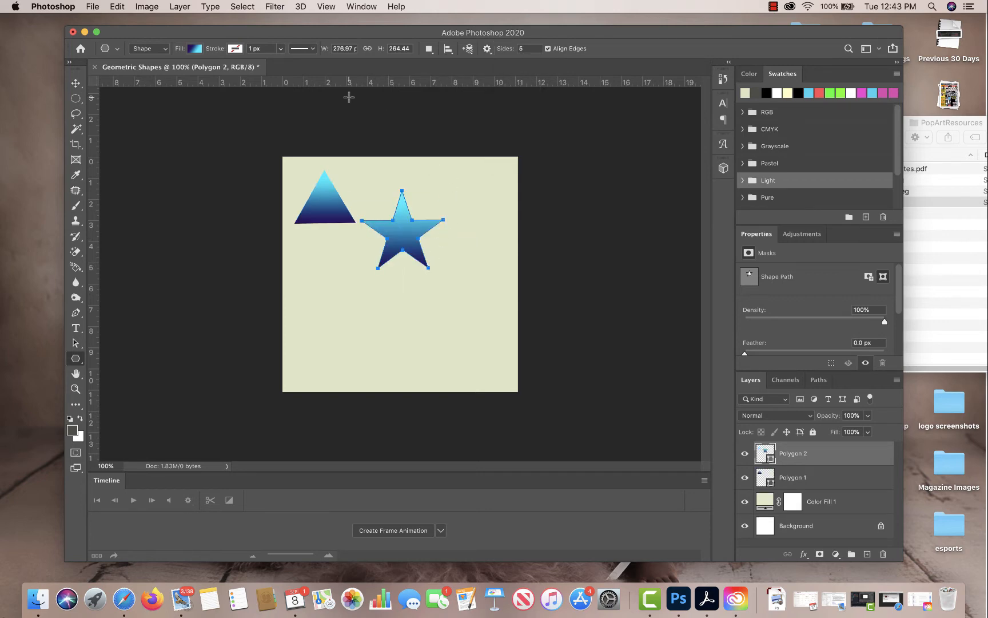
click(75, 83)
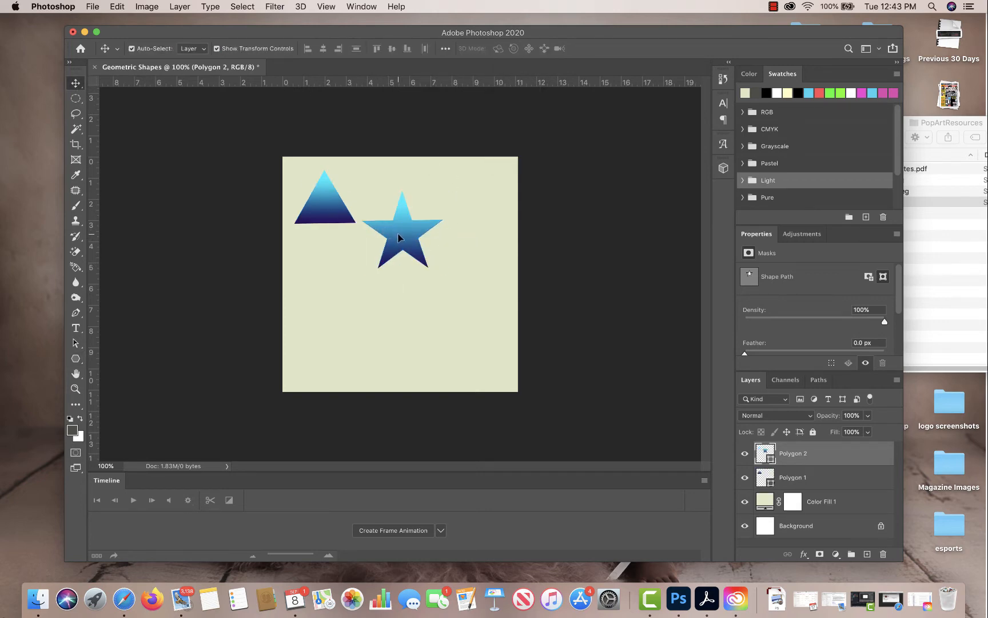
drag(399, 238, 366, 250)
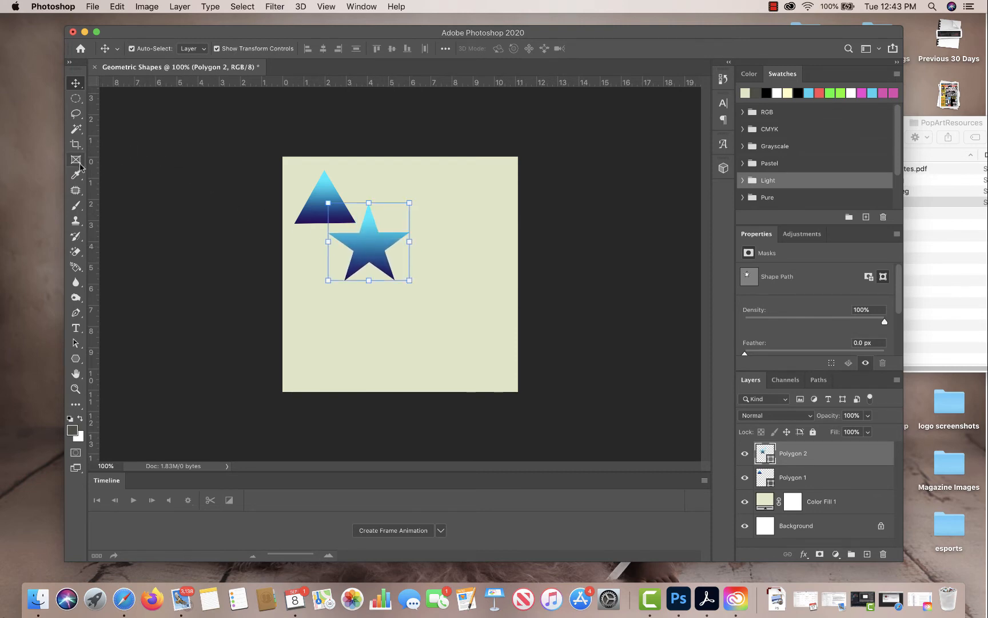
Draw a 333 × 400 px rectangle over the star's right arm and a 132 px circle between the triangle and the rectangle.
drag(75, 358, 125, 360)
drag(395, 191, 494, 308)
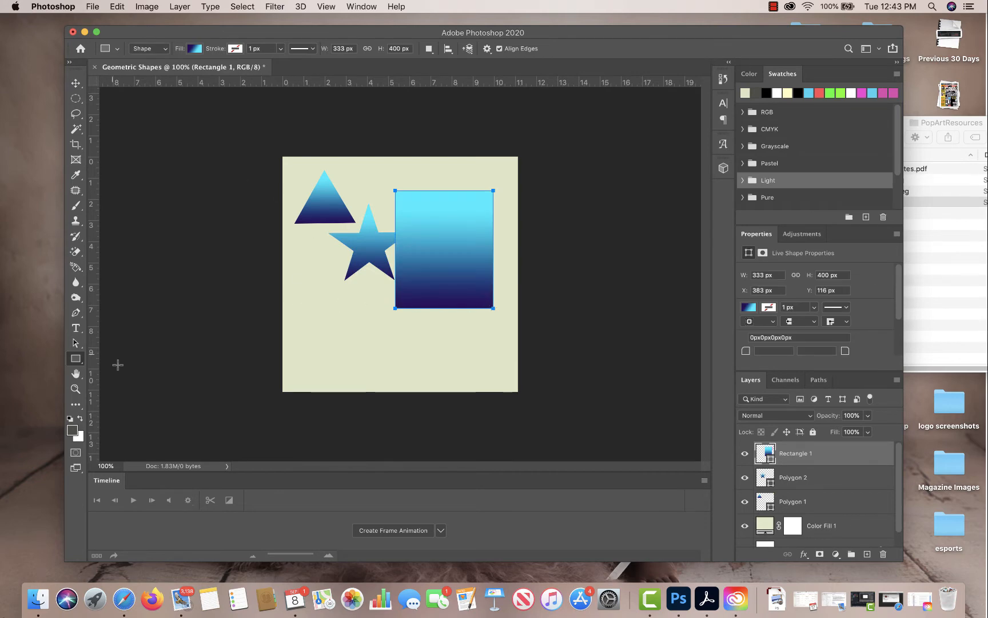
right_click(75, 359)
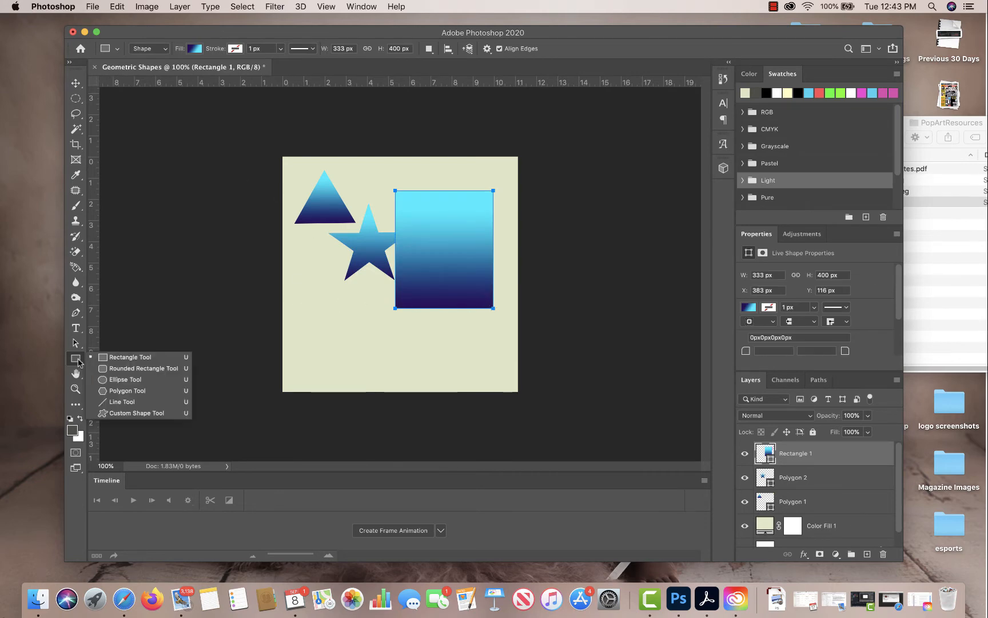
click(114, 379)
drag(350, 172, 390, 212)
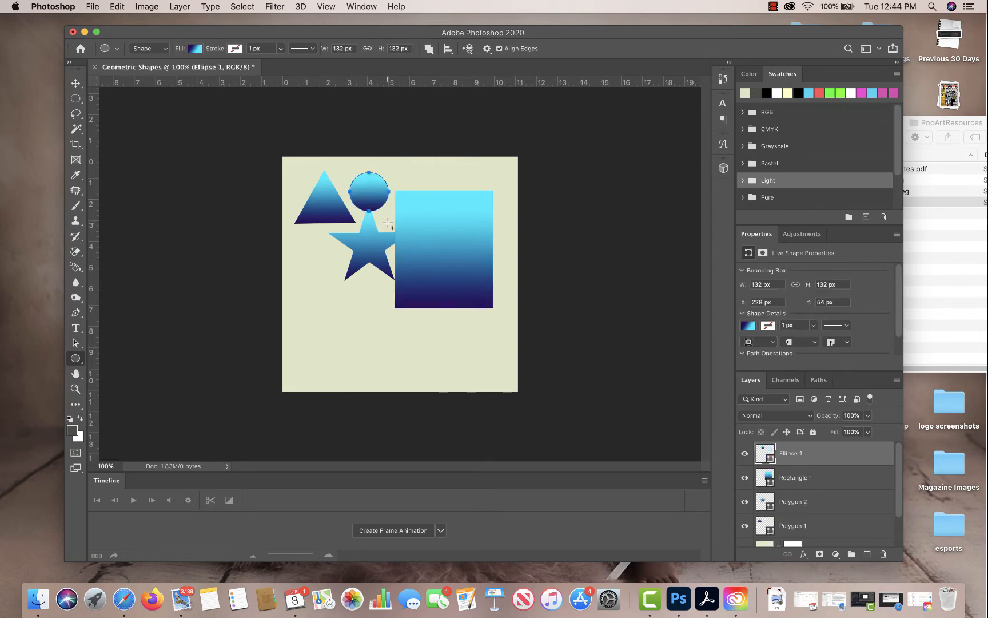
Move the circle down over the rectangle's lower-left corner, at about X 336 px, Y 435 px.
click(75, 84)
drag(377, 195, 451, 314)
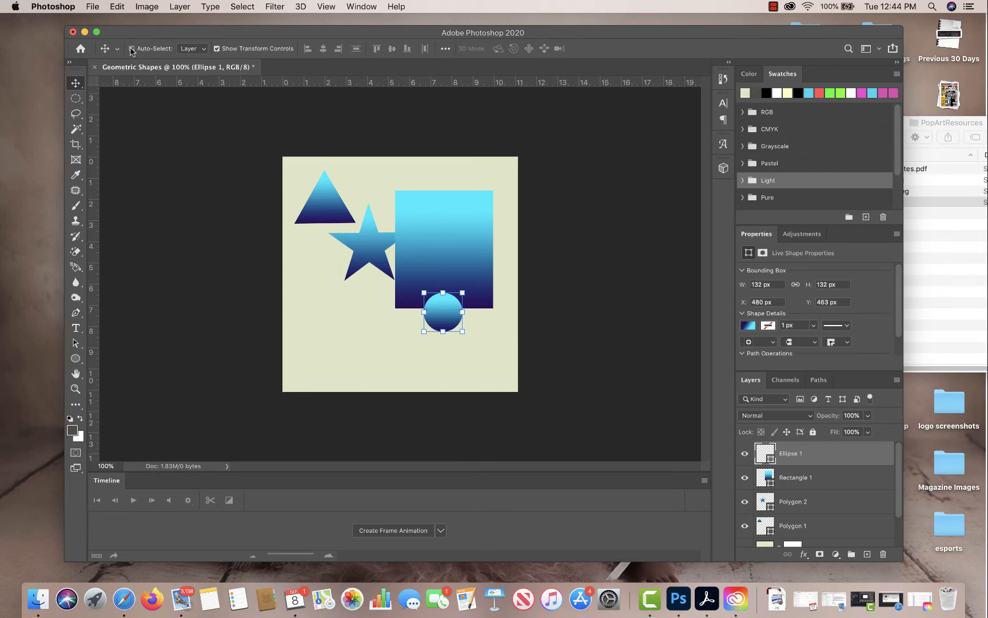
click(431, 255)
drag(430, 254, 389, 250)
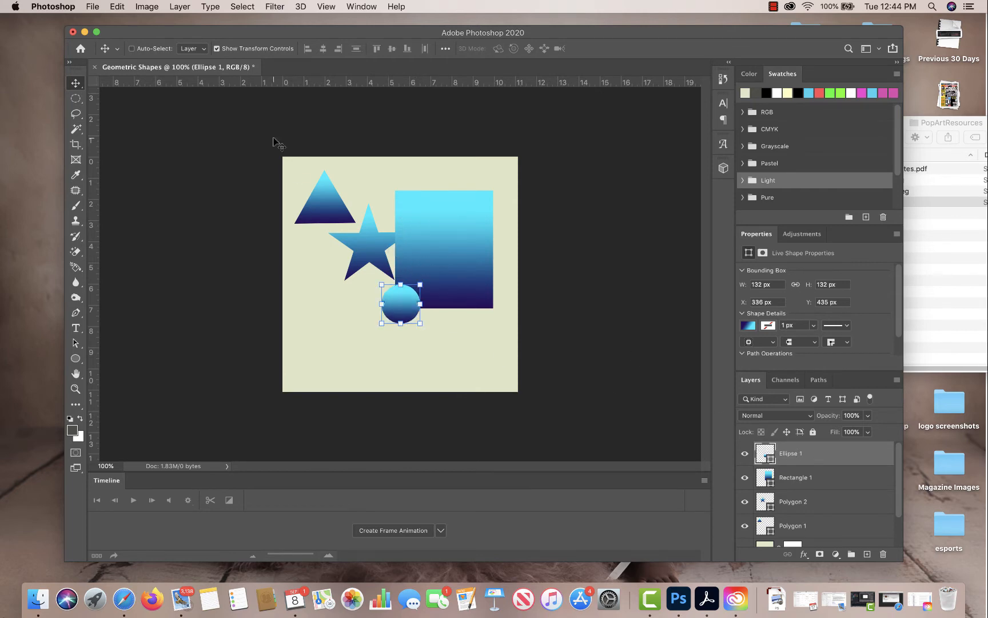
Bring the star's layer to the top of the layer stack and move the star onto the middle of the rectangle.
drag(366, 252, 373, 220)
drag(817, 502, 810, 451)
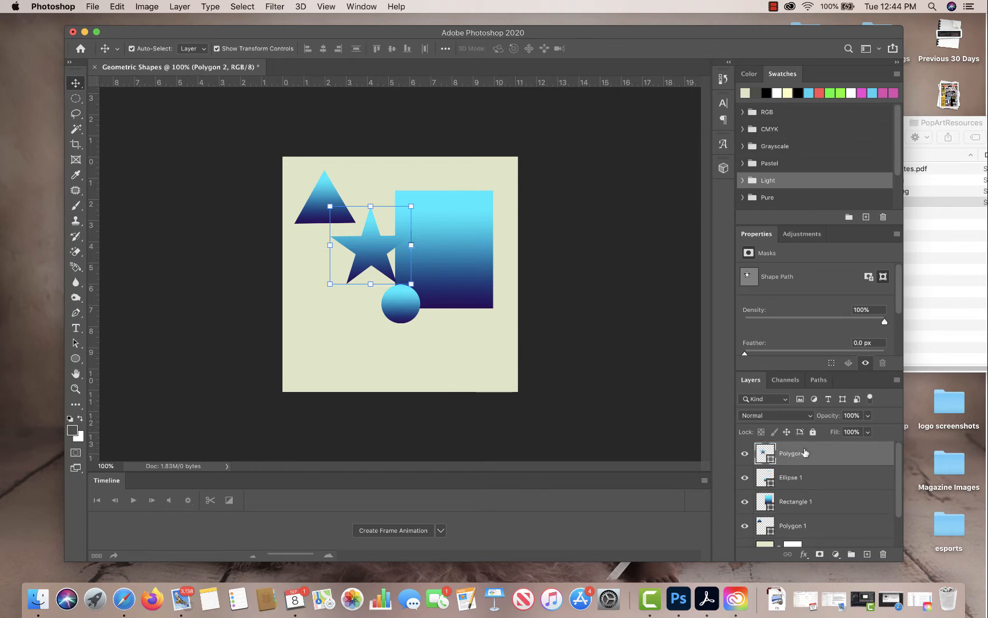
drag(369, 232, 443, 245)
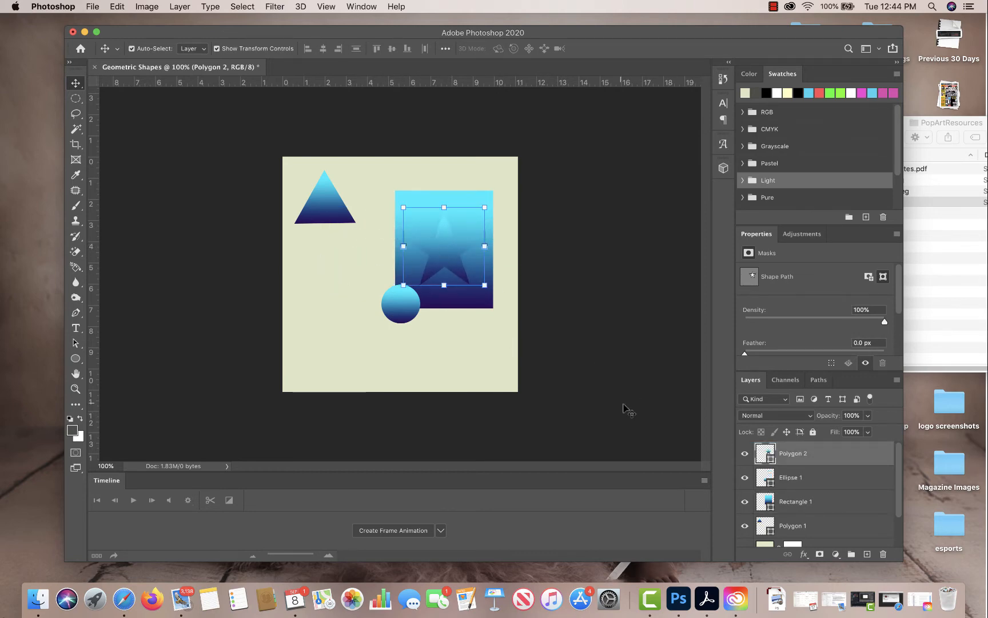
Move the triangle closer to the rectangle and shift the circle up so it overlaps the rectangle's left edge.
click(339, 212)
drag(339, 212, 373, 208)
drag(404, 312, 386, 253)
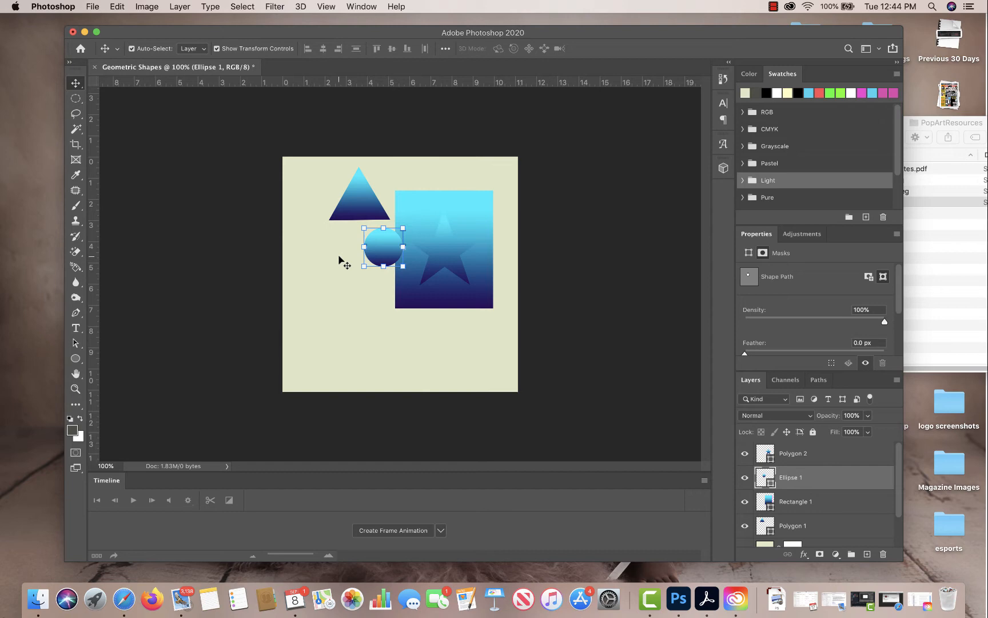
Select the star, circle, rectangle and triangle layers together and move them down on the canvas.
drag(320, 175, 464, 337)
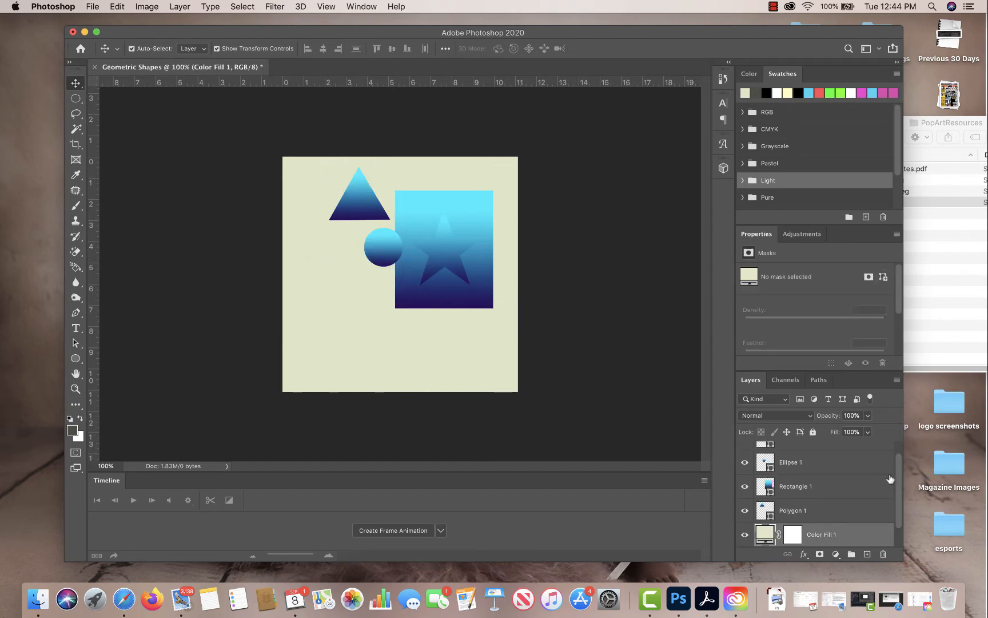
click(835, 509)
scroll(895, 486, up, 1)
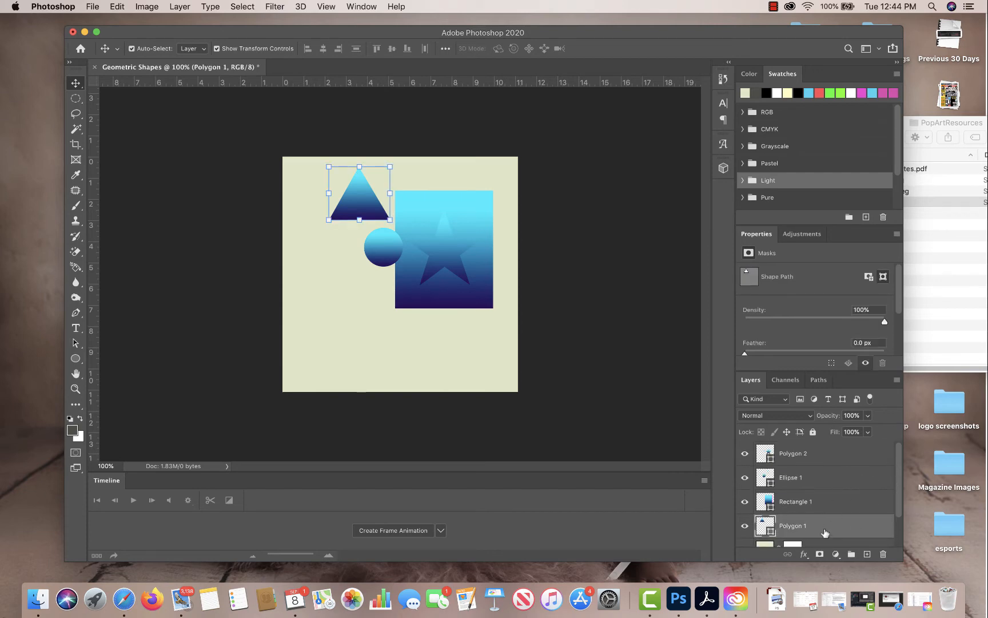
shift+click(822, 459)
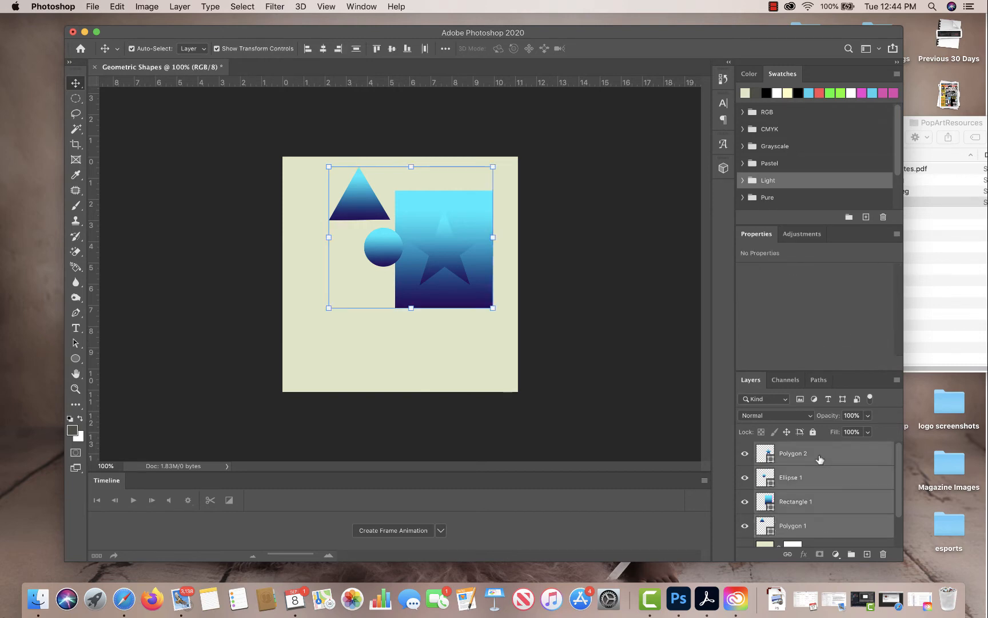
drag(459, 284, 463, 312)
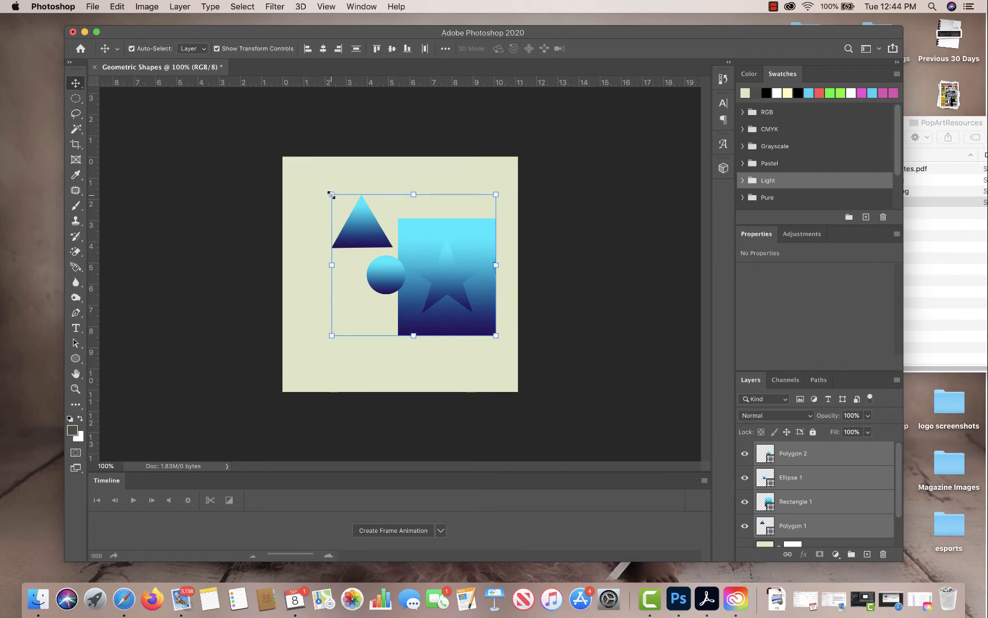
Scale the four selected shapes up together to about 619 × 533 px and shift them slightly lower.
drag(331, 194, 314, 180)
drag(446, 290, 450, 305)
click(658, 48)
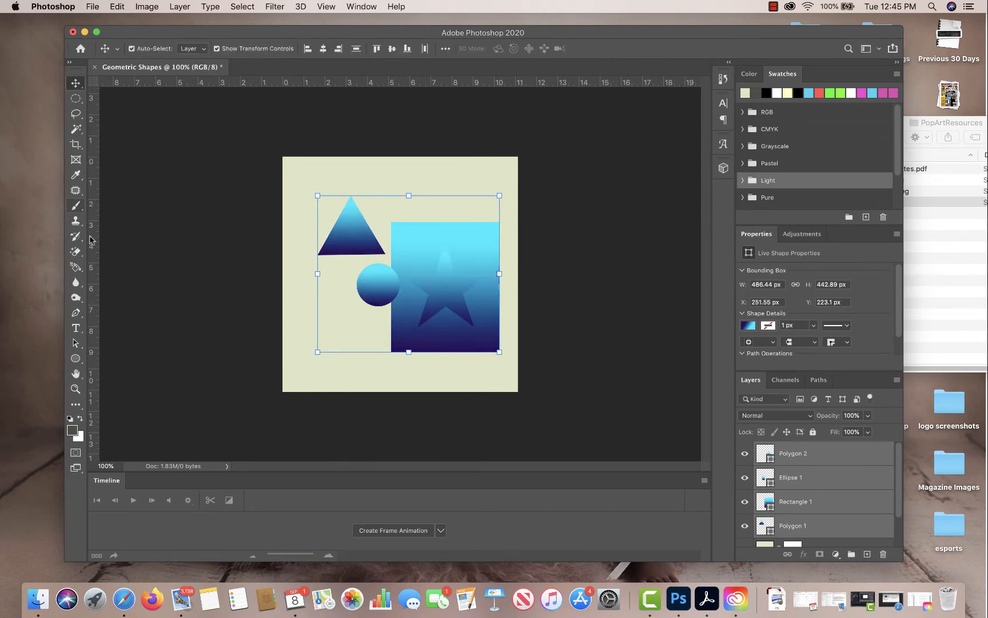
Draw a rounded rectangle about 539 × 45 px as a horizontal bar across the triangle and the upper part of the rectangle.
drag(75, 358, 118, 360)
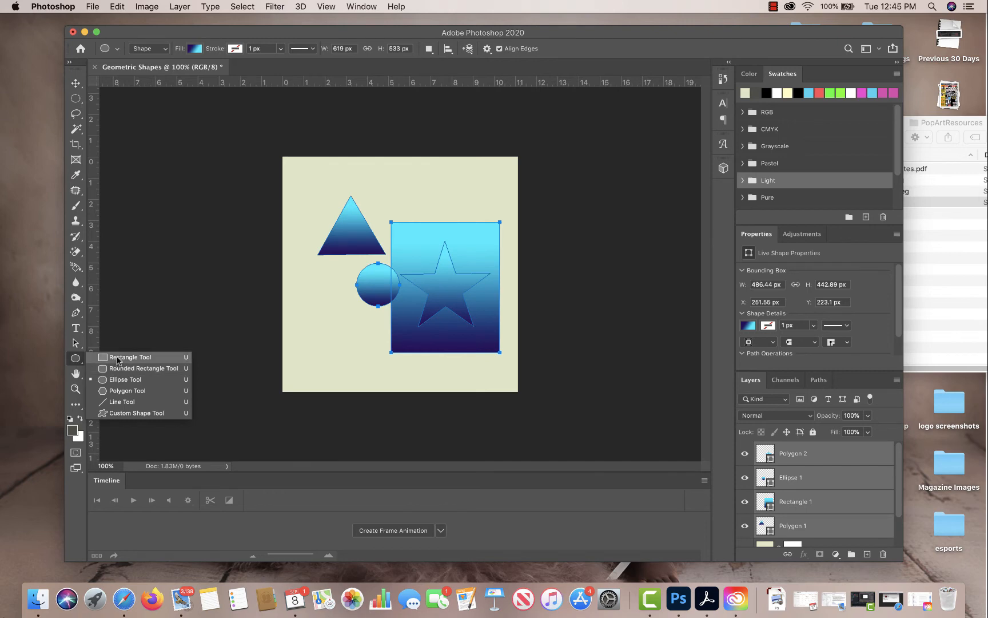
click(118, 371)
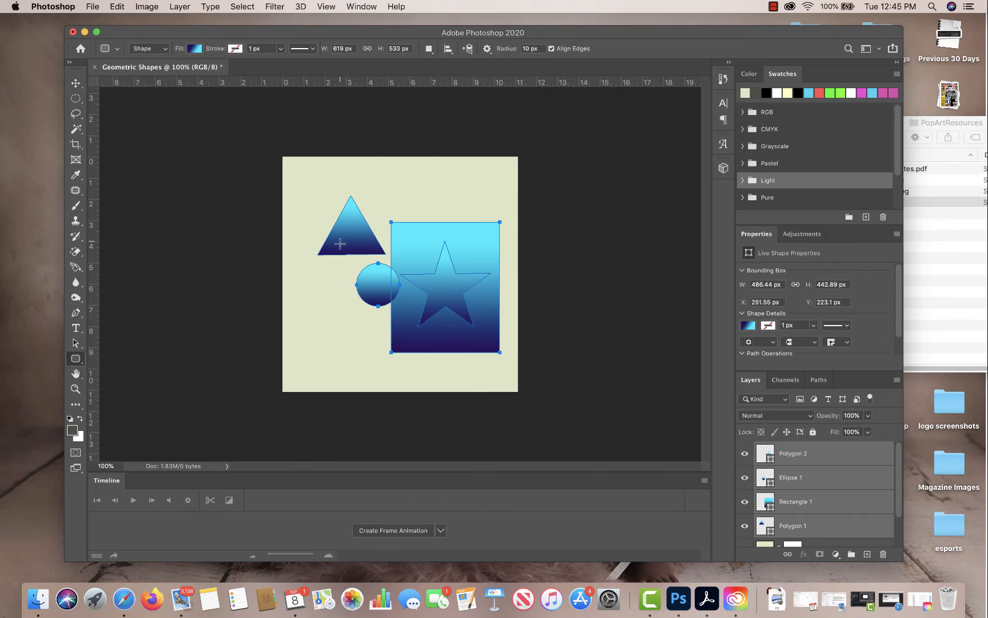
drag(305, 227, 463, 240)
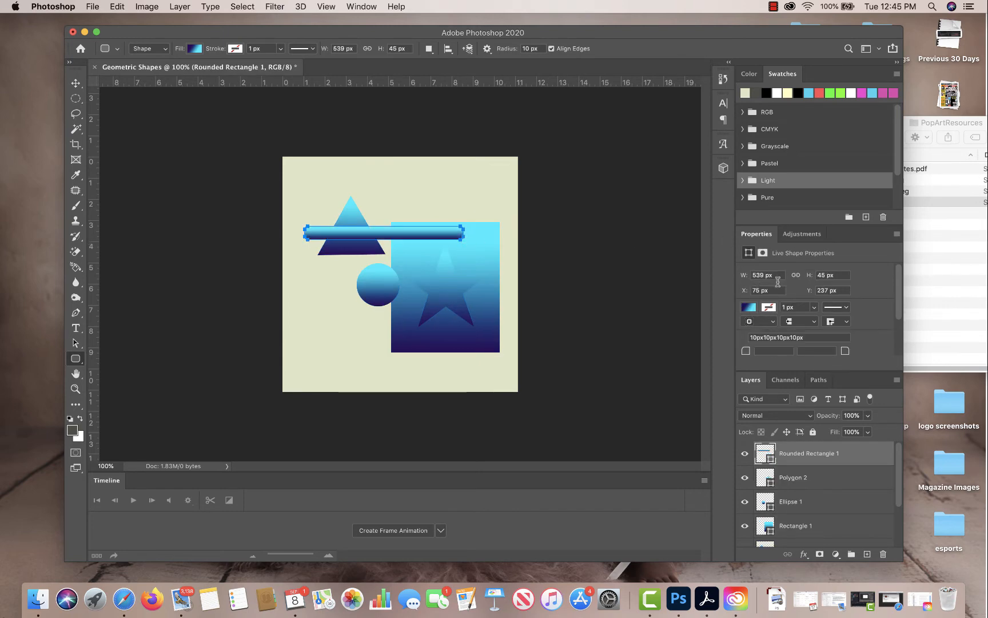
Set the rounded bar's fill to solid white and deselect it.
click(749, 307)
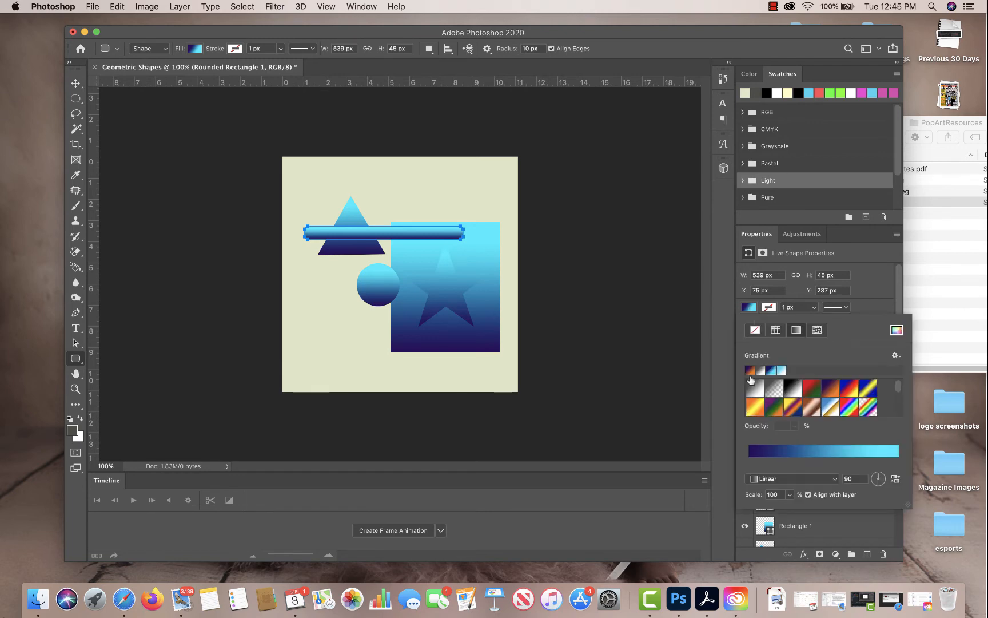
click(749, 370)
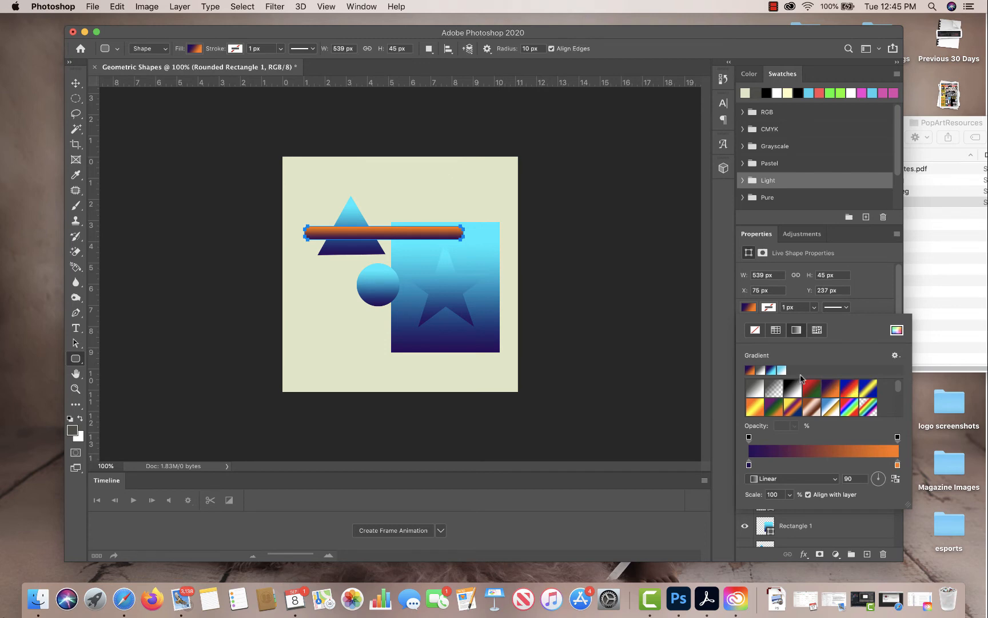
click(776, 330)
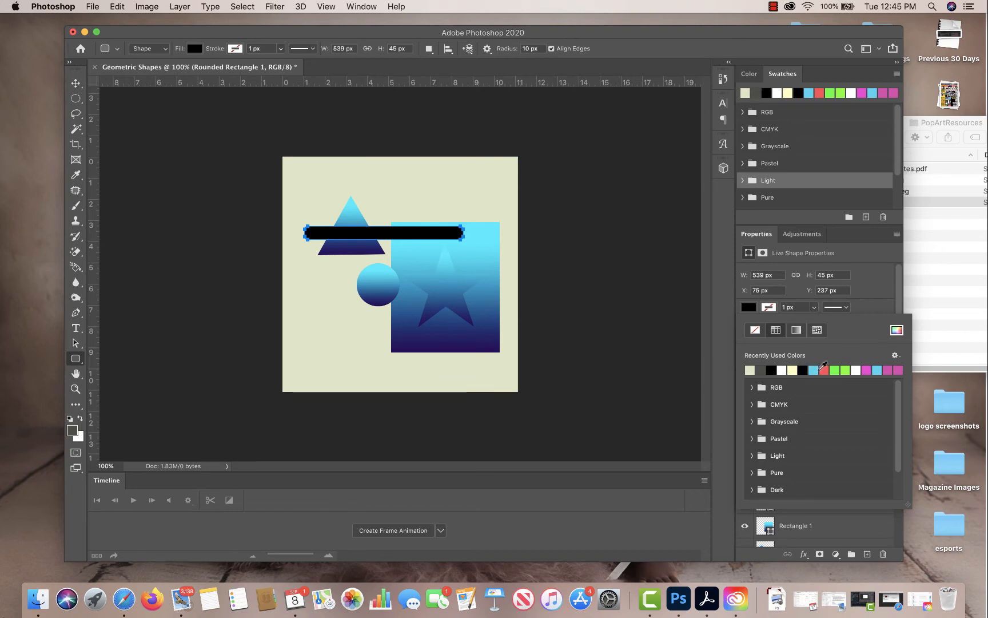
click(856, 369)
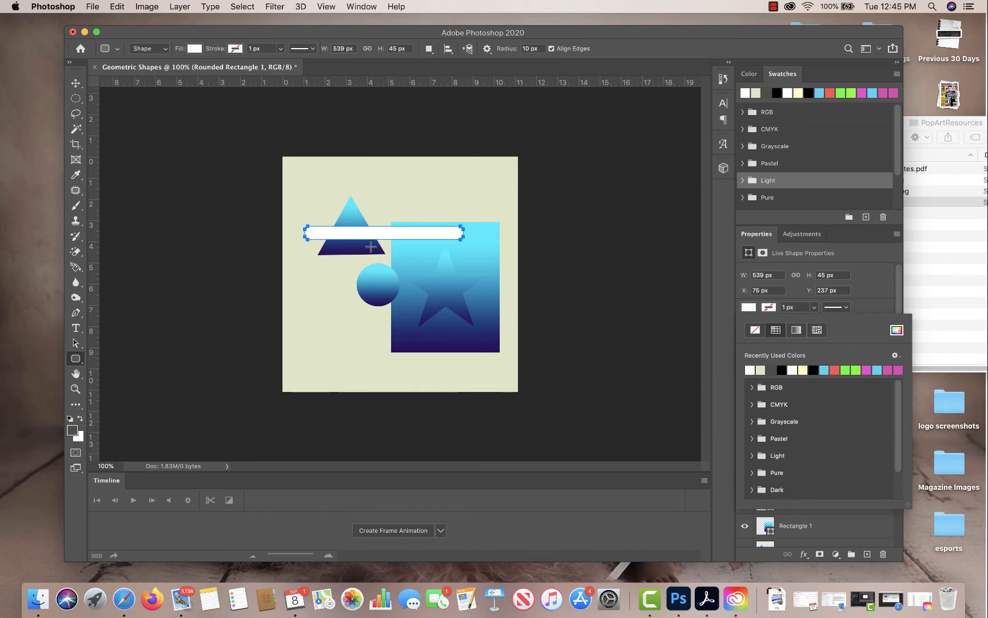
click(76, 83)
click(606, 201)
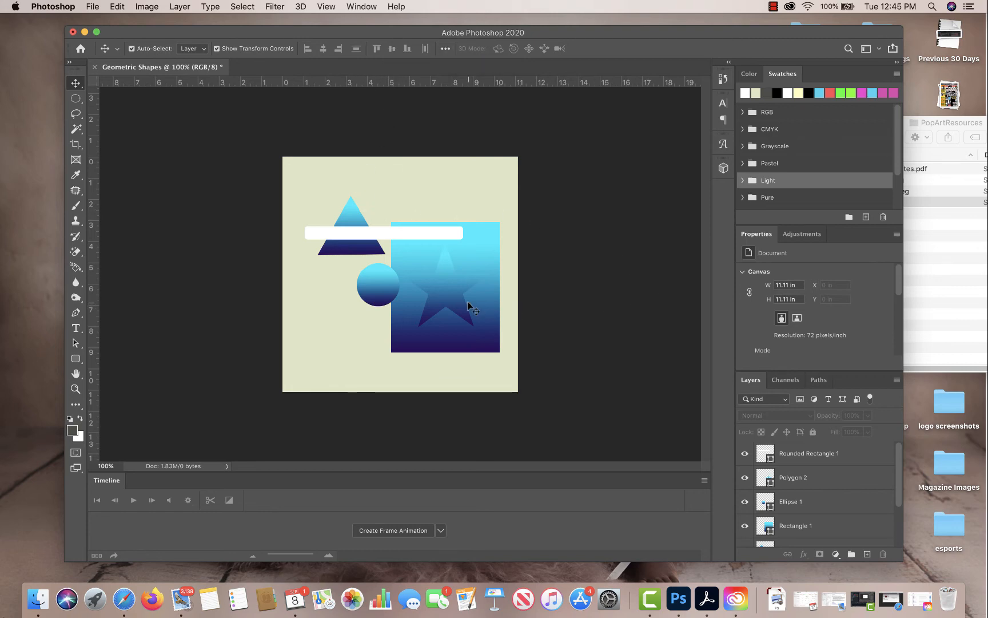
Set the large rectangle's fill to the solid coral red from the recently used colours.
click(488, 241)
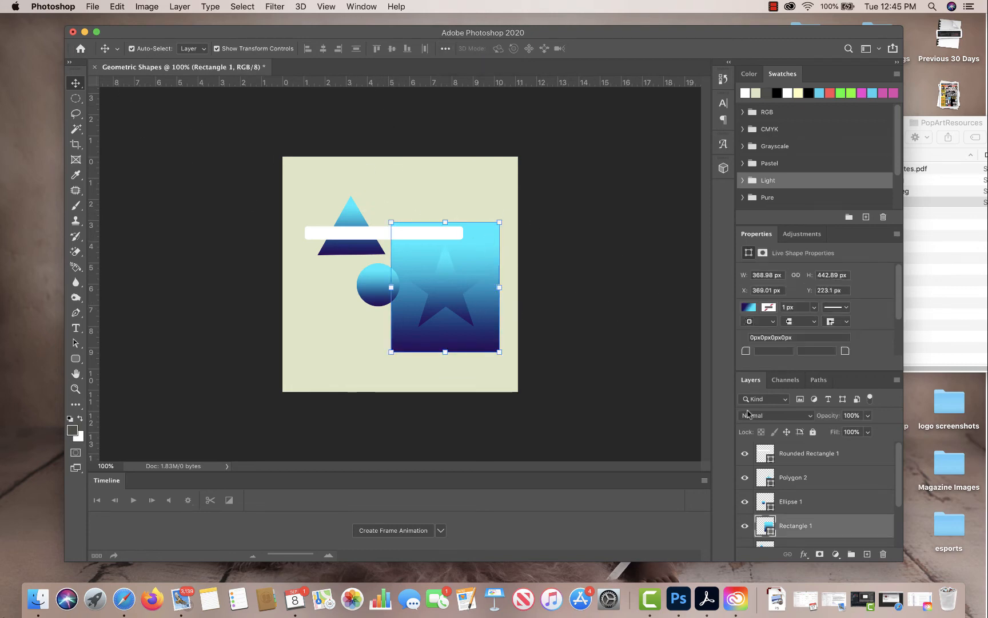
click(750, 308)
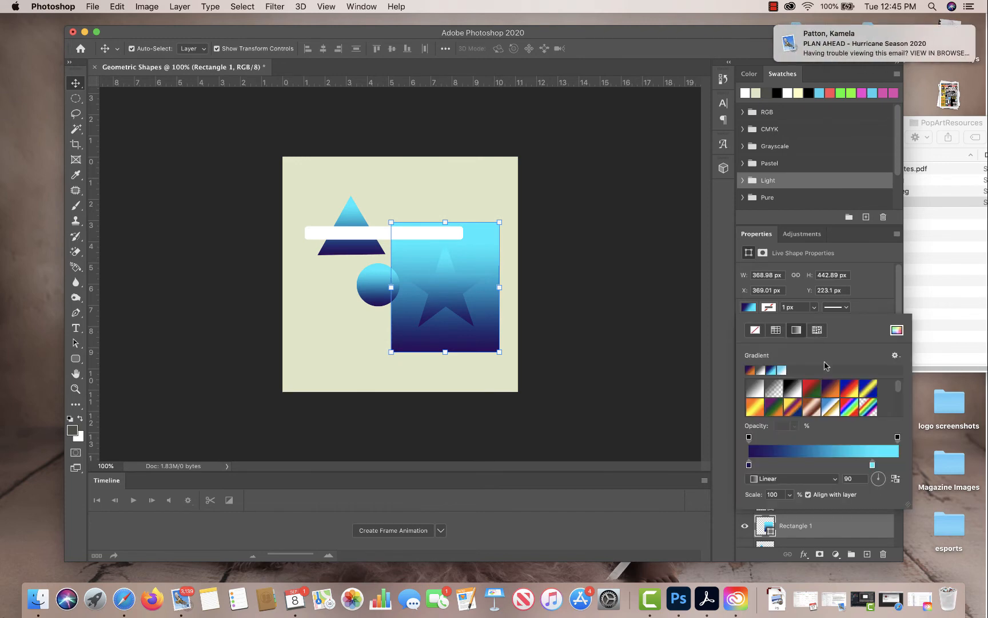
click(776, 331)
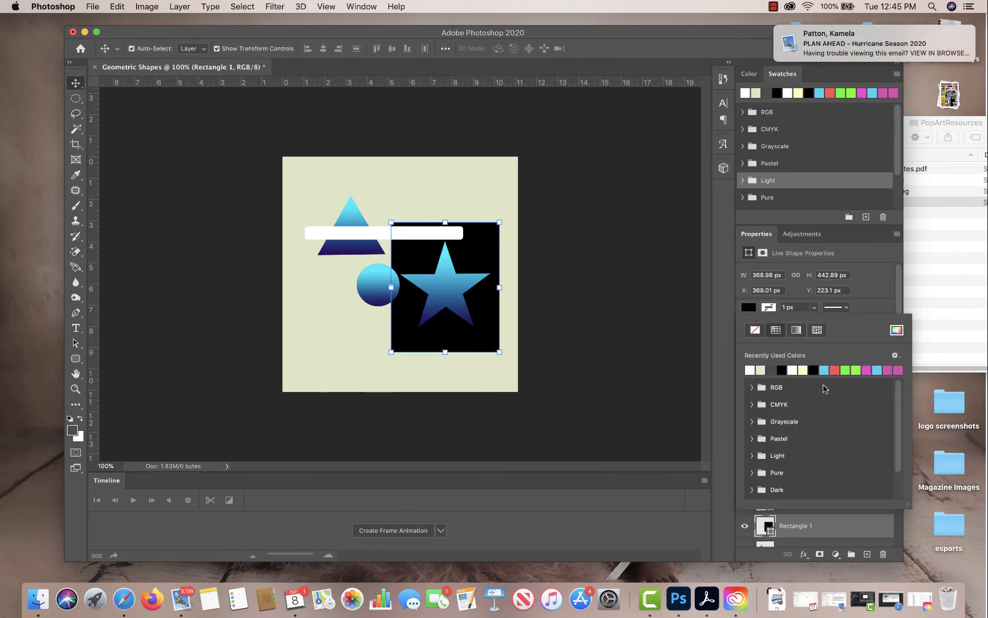
click(845, 369)
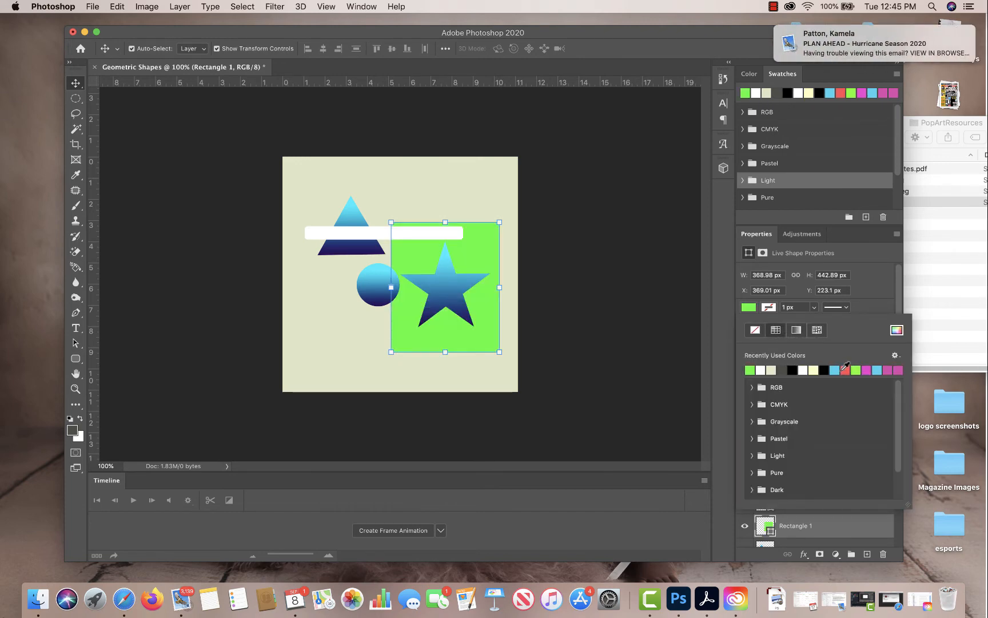
click(846, 369)
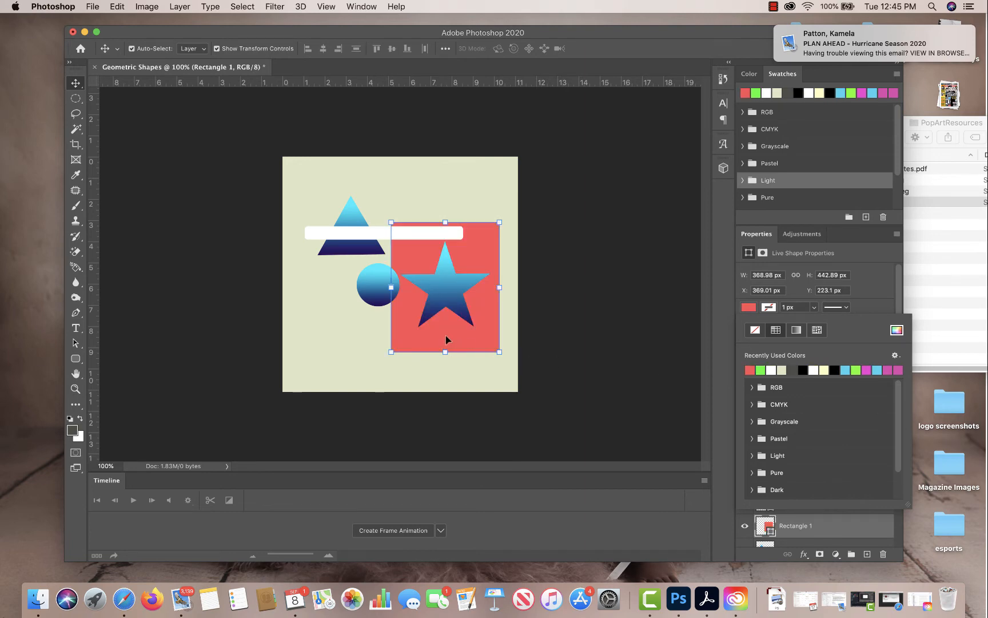
click(162, 126)
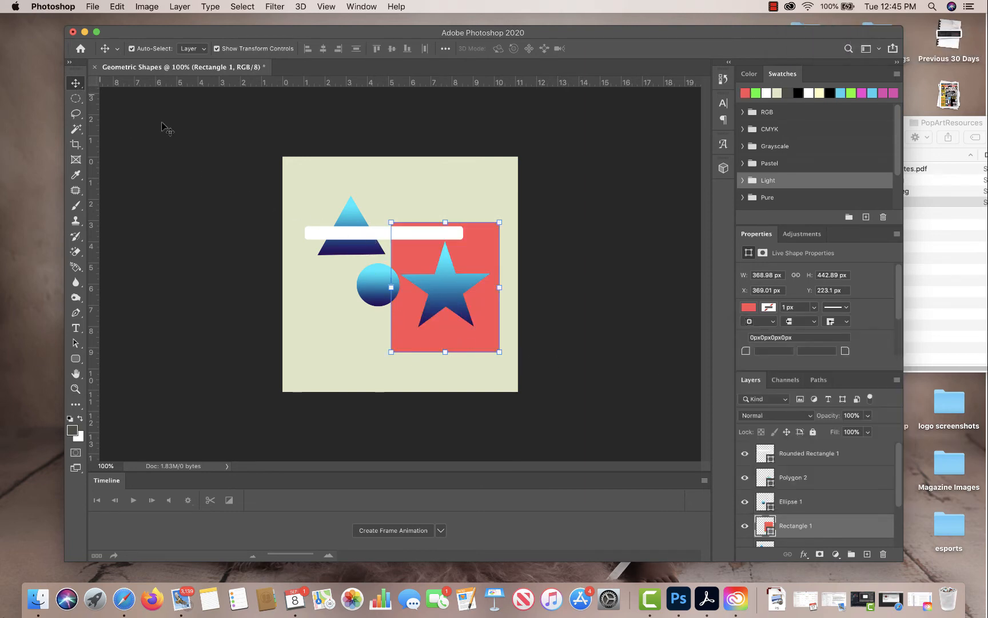
Recolour the triangle with the same coral red as the rectangle and deselect it.
click(373, 295)
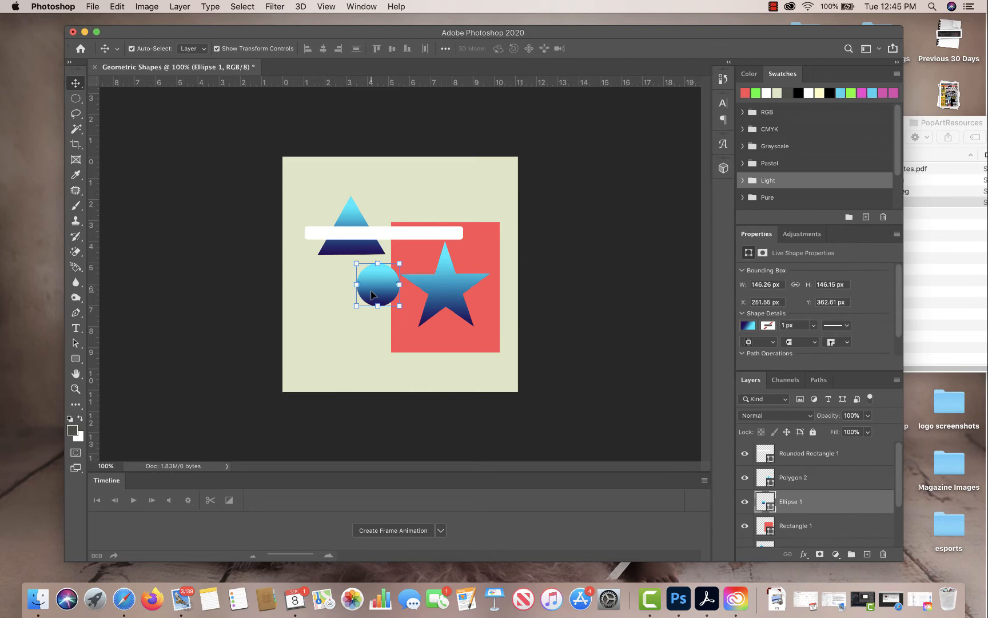
click(351, 213)
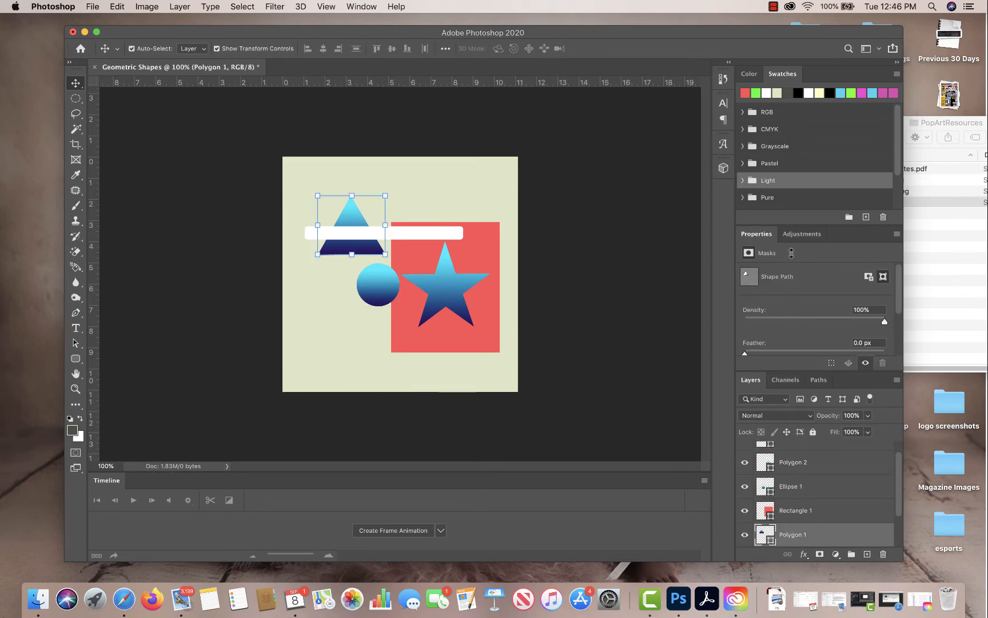
click(410, 162)
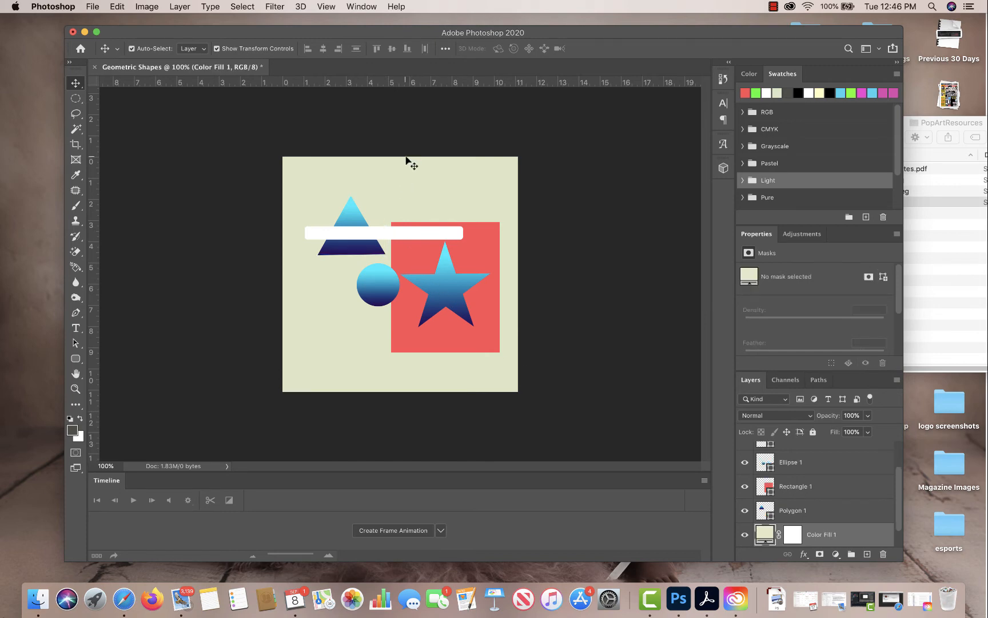
click(355, 215)
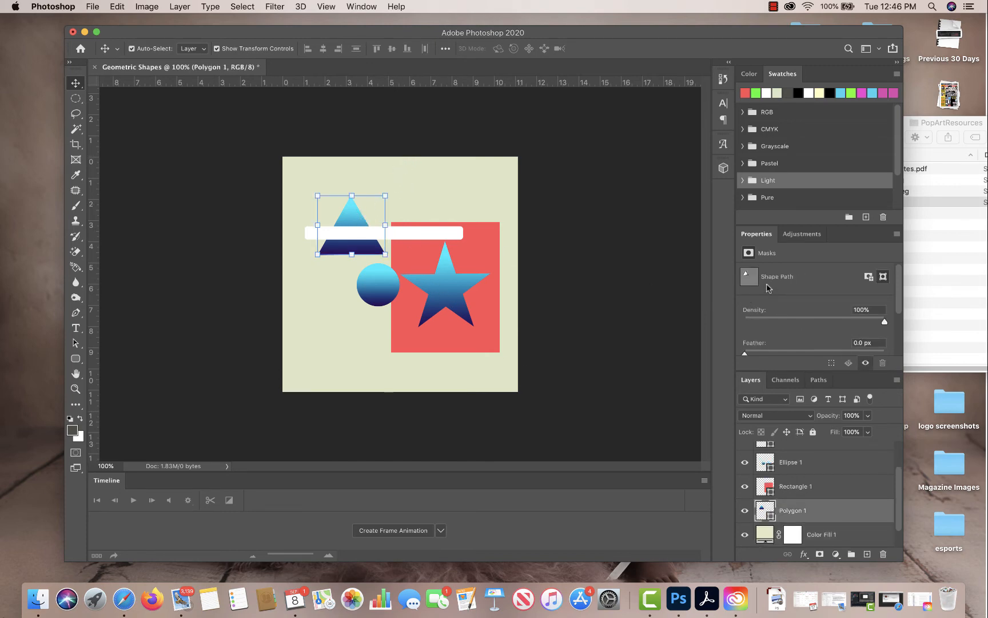
click(746, 92)
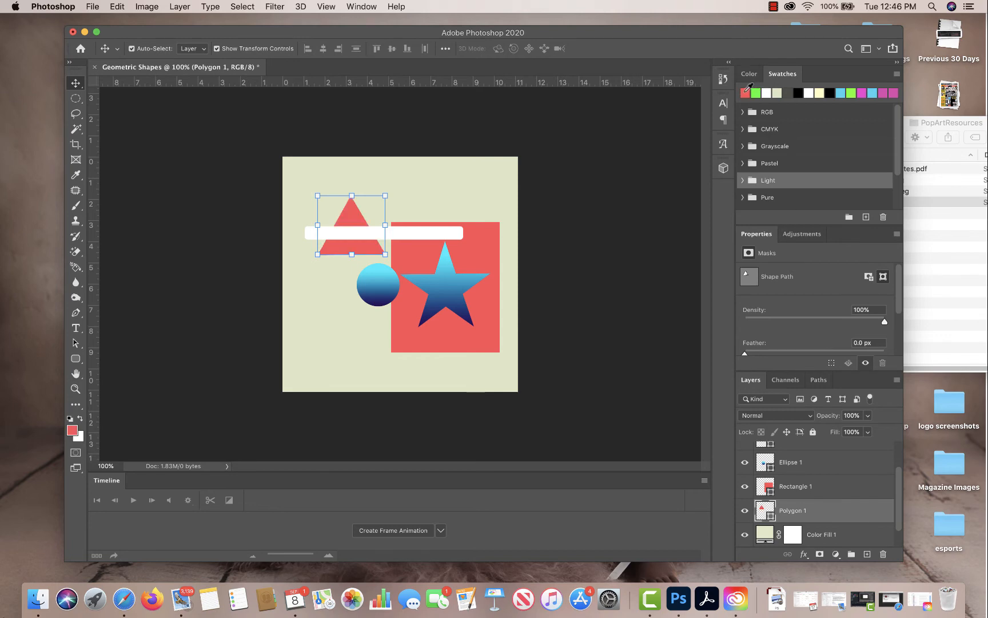
click(598, 203)
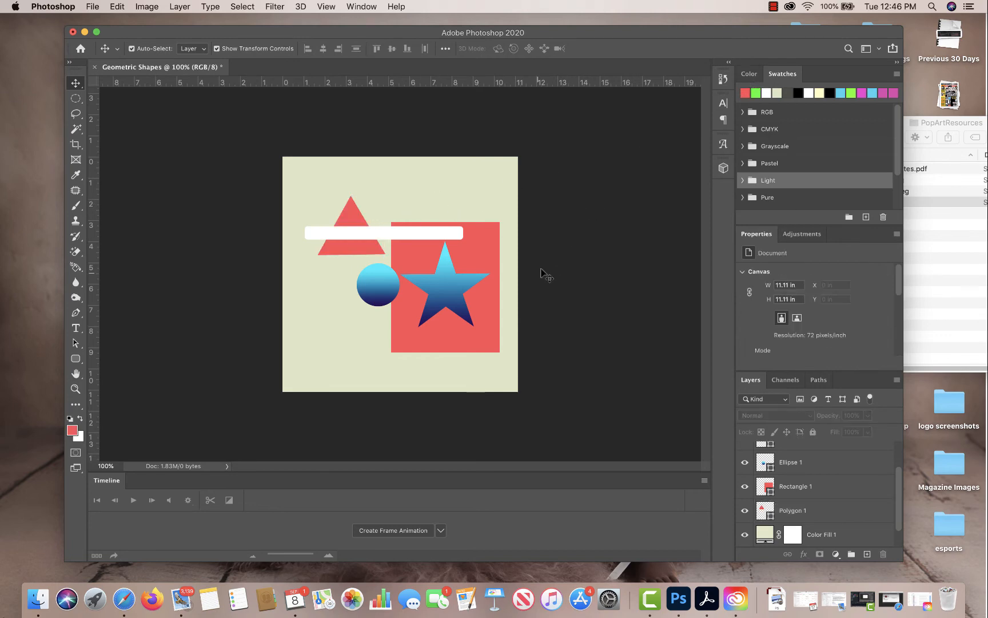
Move the circle up and left, clear of the rectangle, and set the text colour to black while undoing the circle's black fill.
drag(388, 292, 375, 286)
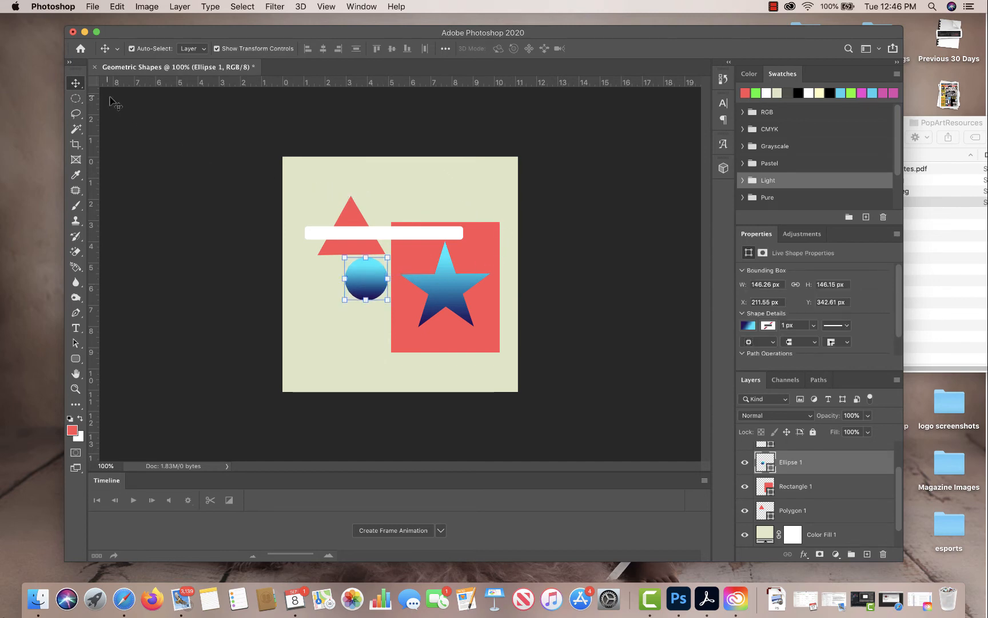
click(75, 328)
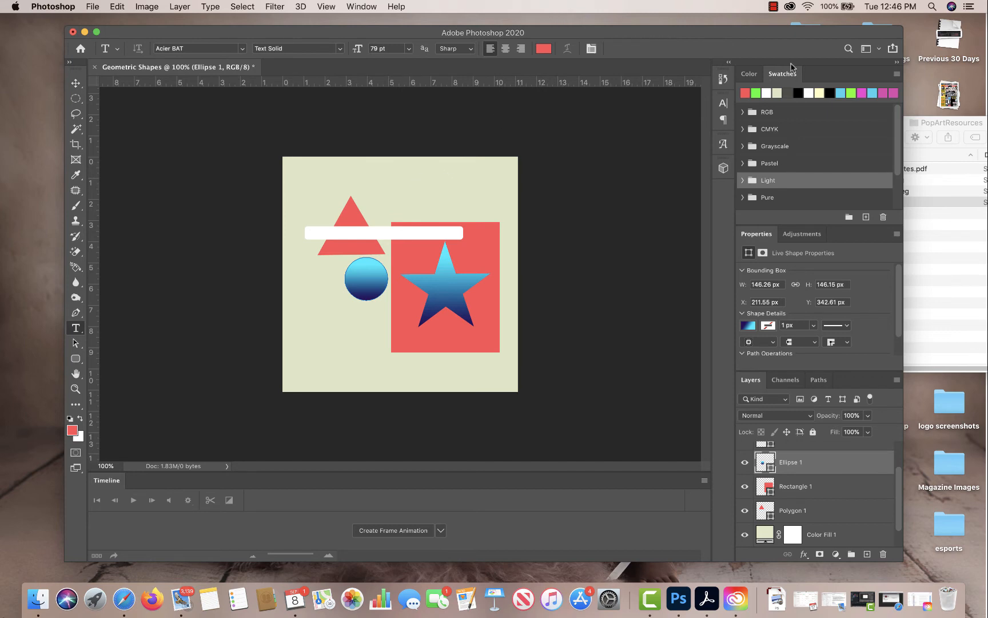
click(830, 92)
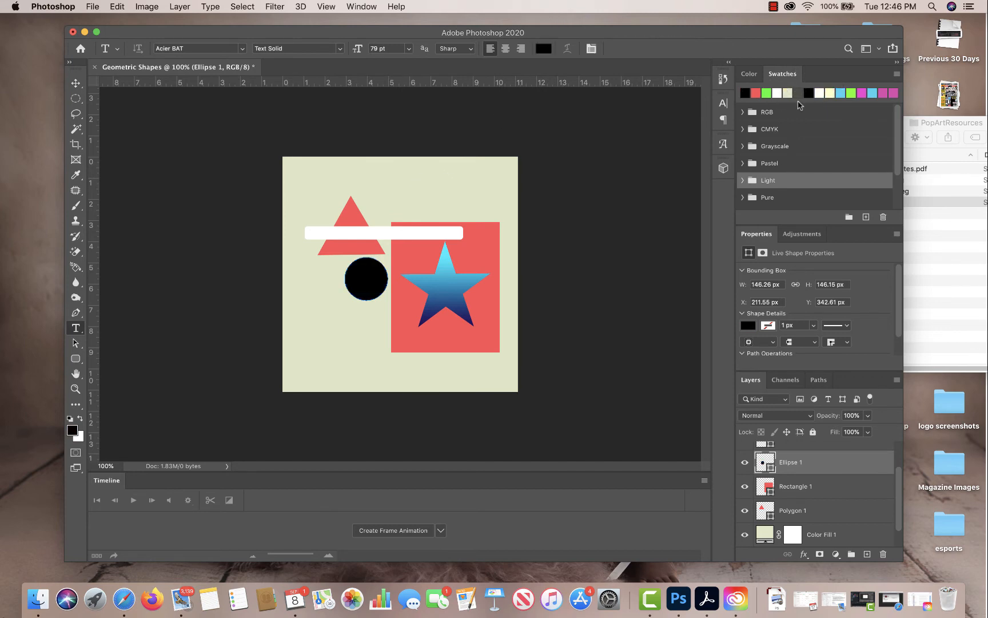
key(super+z)
Add the placeholder text "Lorem Ipsum" and position it directly above the red rectangle, inside the canvas.
click(408, 199)
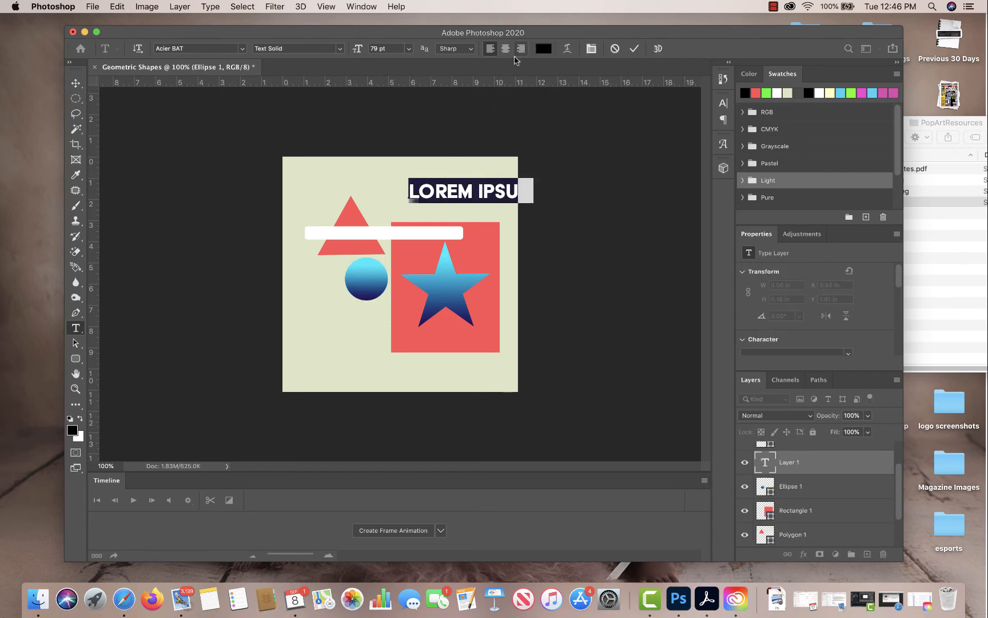
click(75, 84)
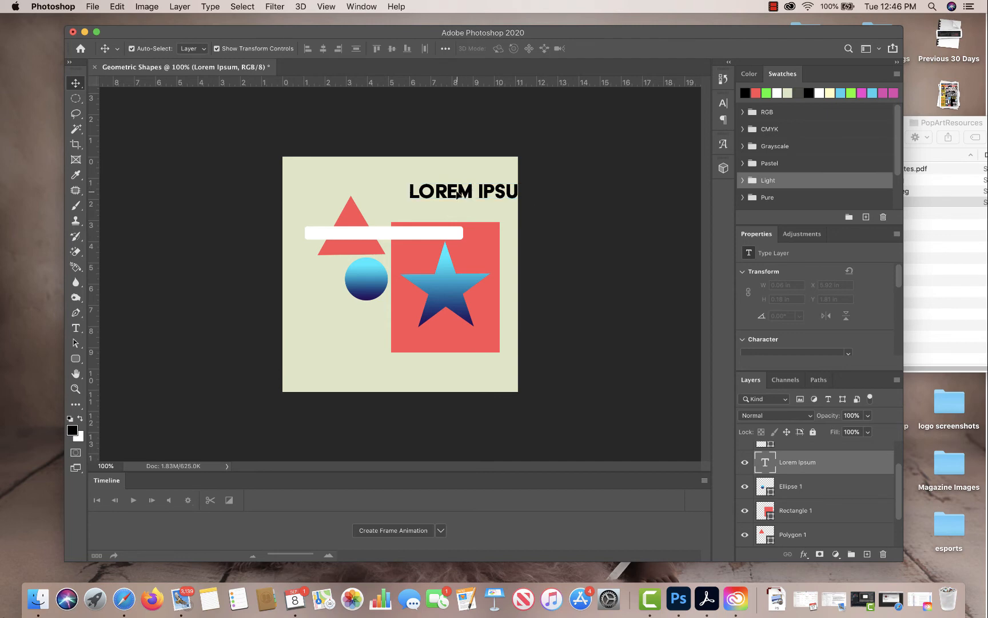
drag(460, 193, 425, 214)
Add a separate text layer with the letter "L" beside the circle and enlarge it to 288 pt.
click(75, 328)
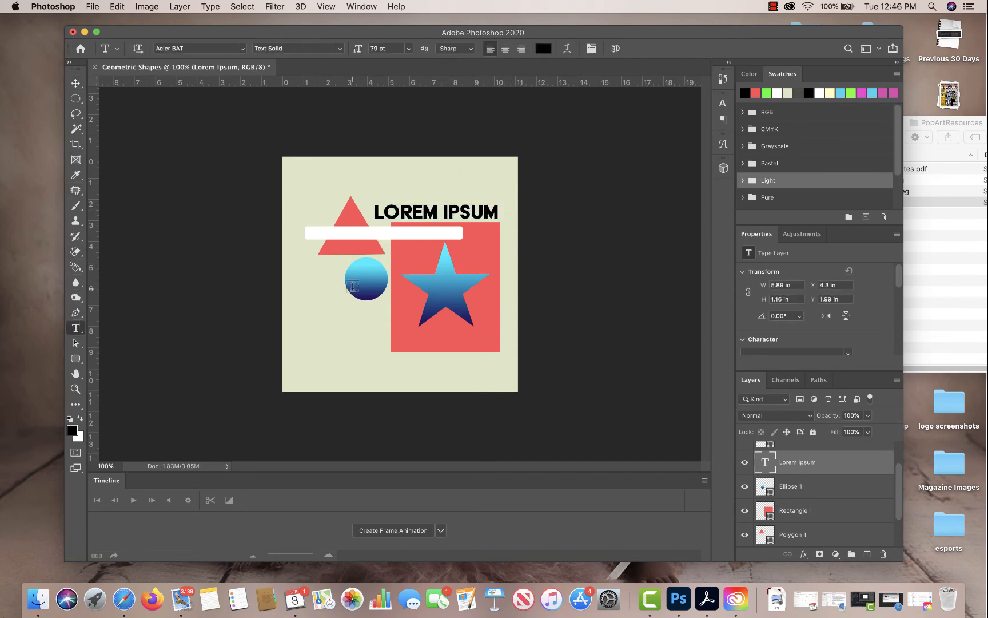
click(306, 284)
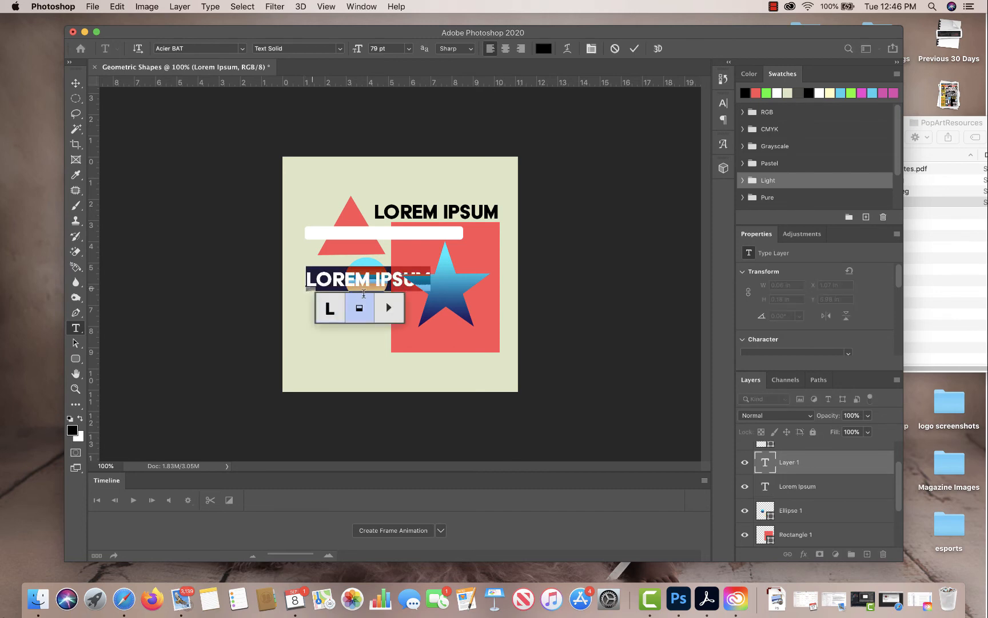
text(L)
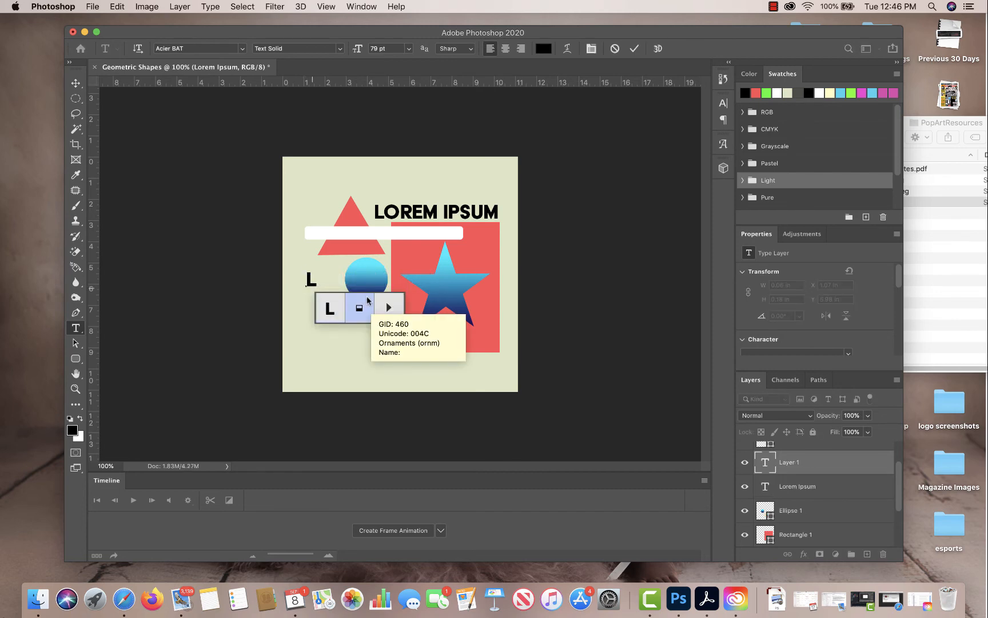
drag(314, 281, 297, 282)
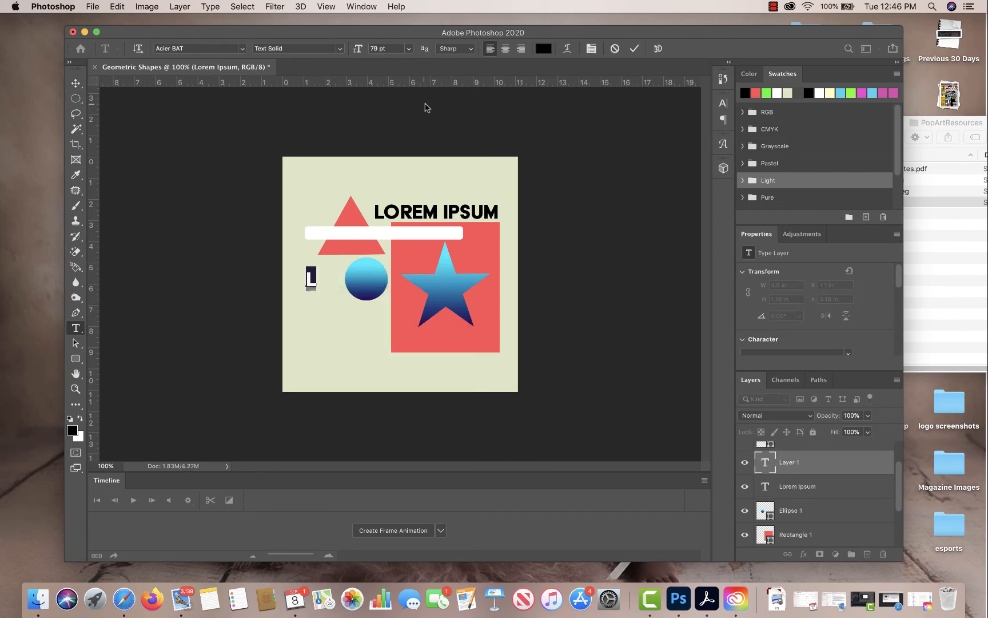
drag(357, 50, 478, 36)
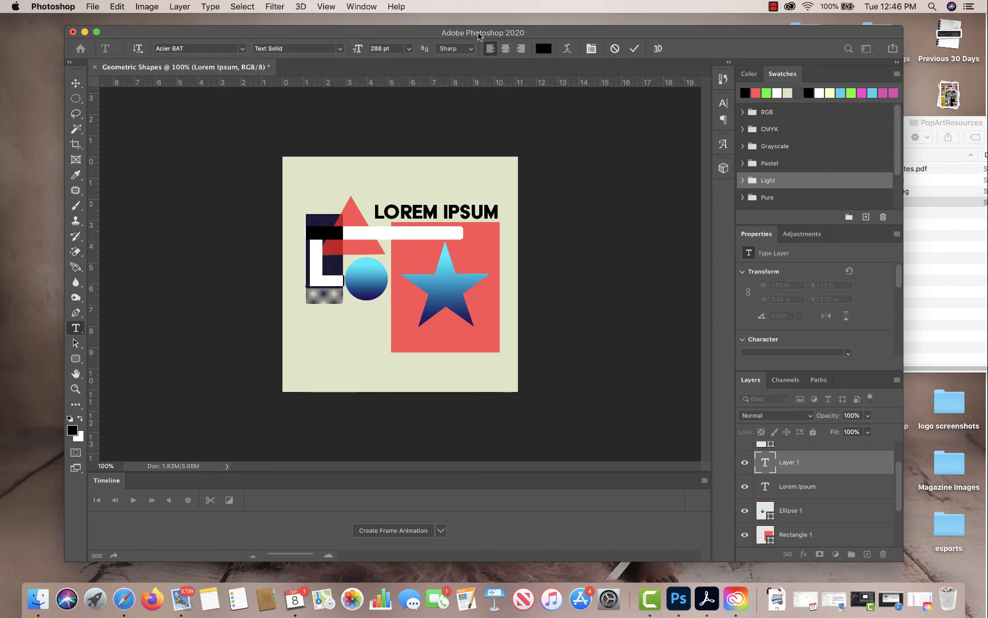
click(75, 83)
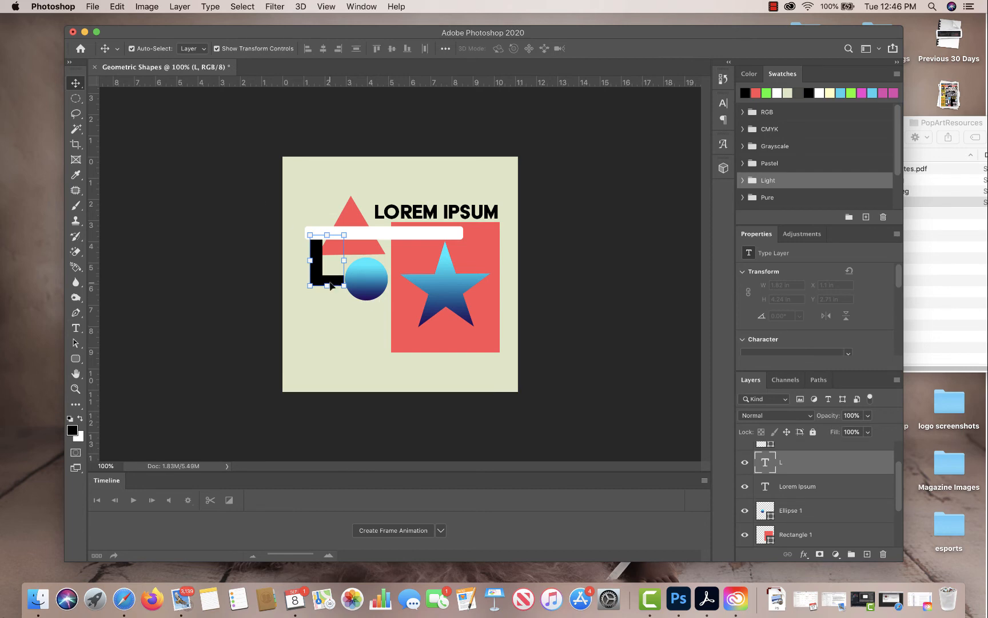
Bring the letter L's layer to the top of the stack and move the letter into the red rectangle's lower-left corner.
drag(329, 281, 451, 307)
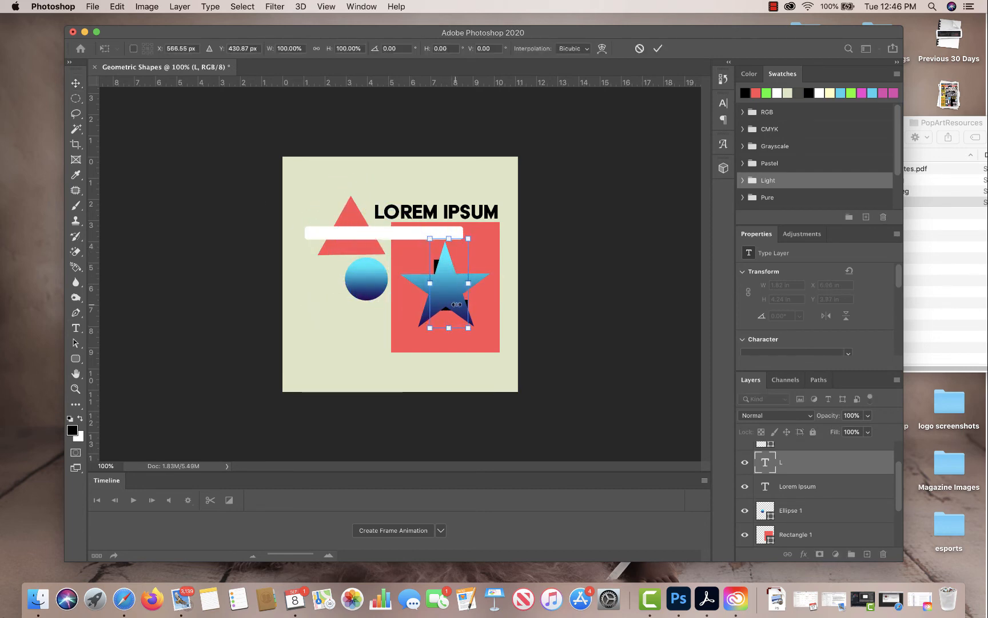
drag(800, 469, 806, 447)
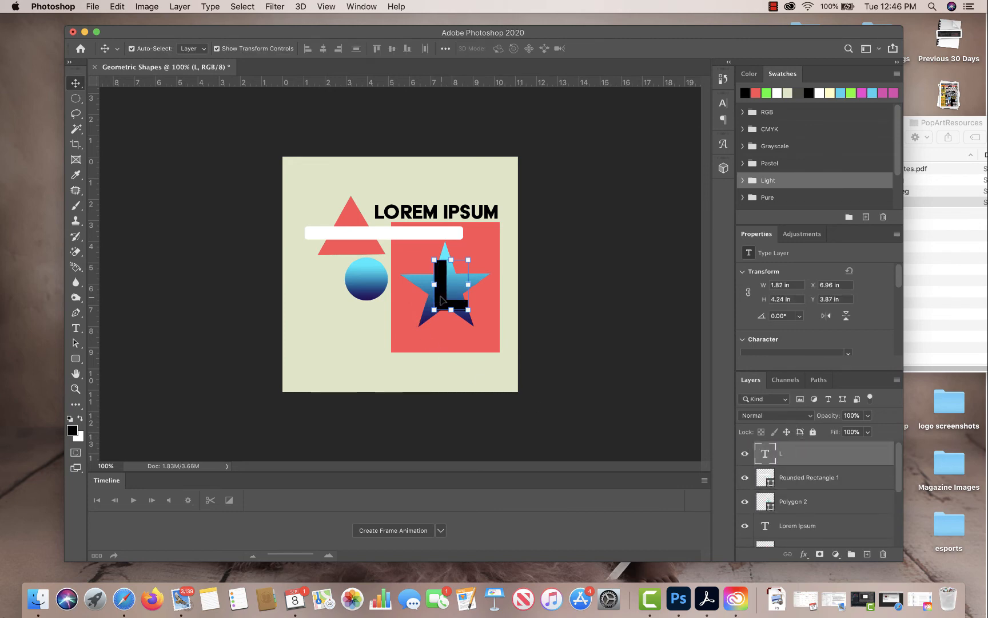
drag(441, 307, 405, 343)
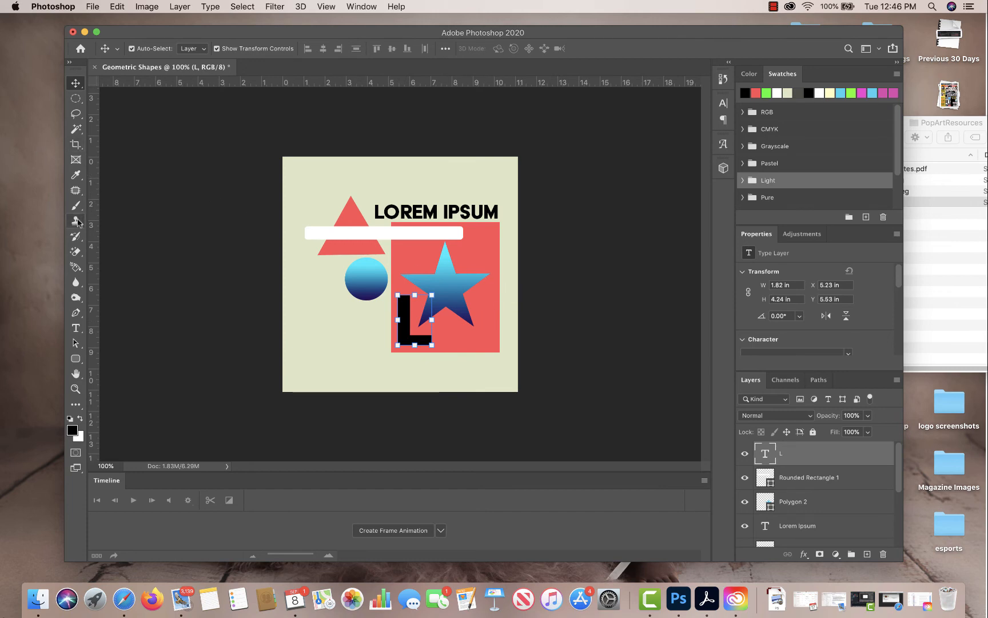
Add a separate text layer with the letter "I" in the Lazy Ride Script font and move it over the "Lorem Ipsum" text.
click(76, 330)
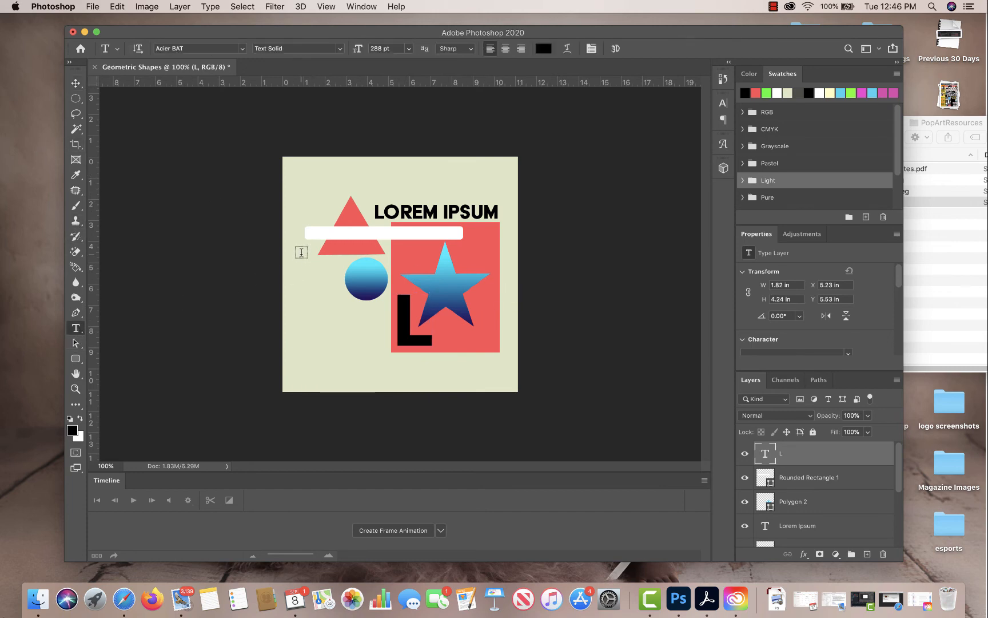
click(319, 198)
text(I)
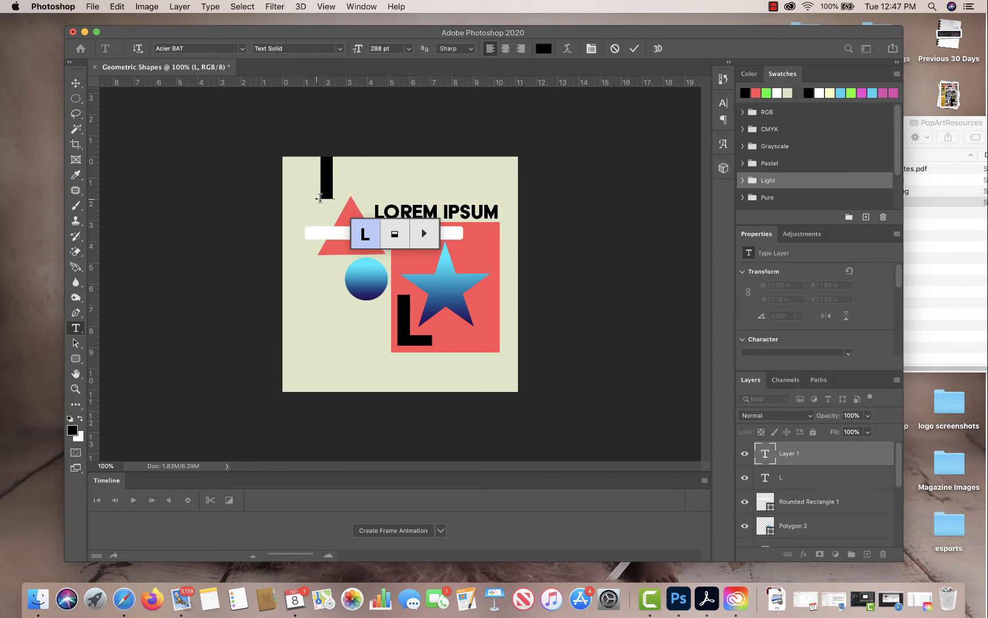
drag(330, 182, 304, 167)
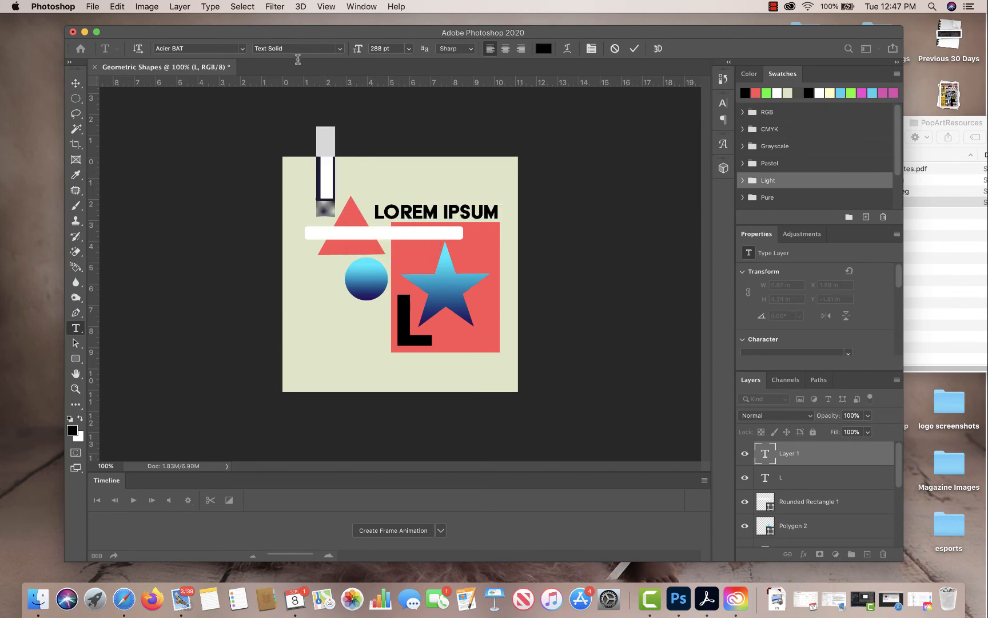
click(207, 49)
click(242, 49)
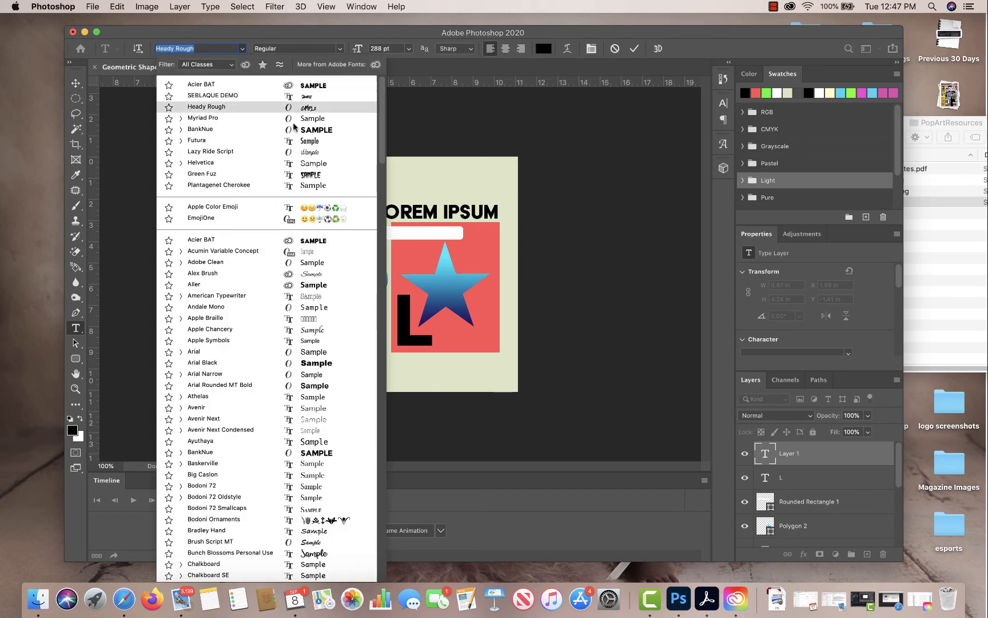
click(307, 152)
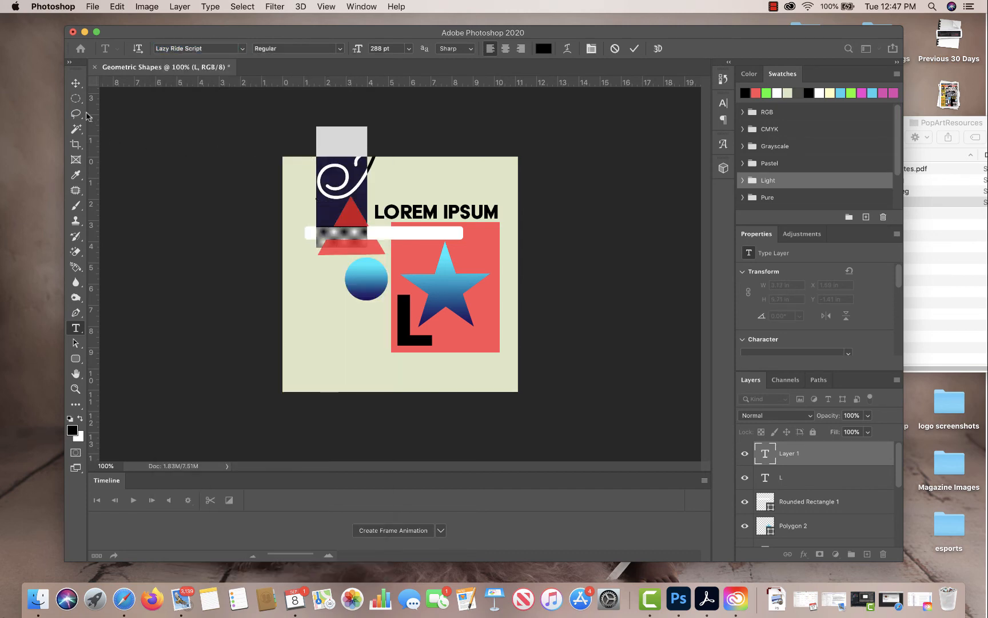
click(75, 83)
drag(357, 172, 449, 214)
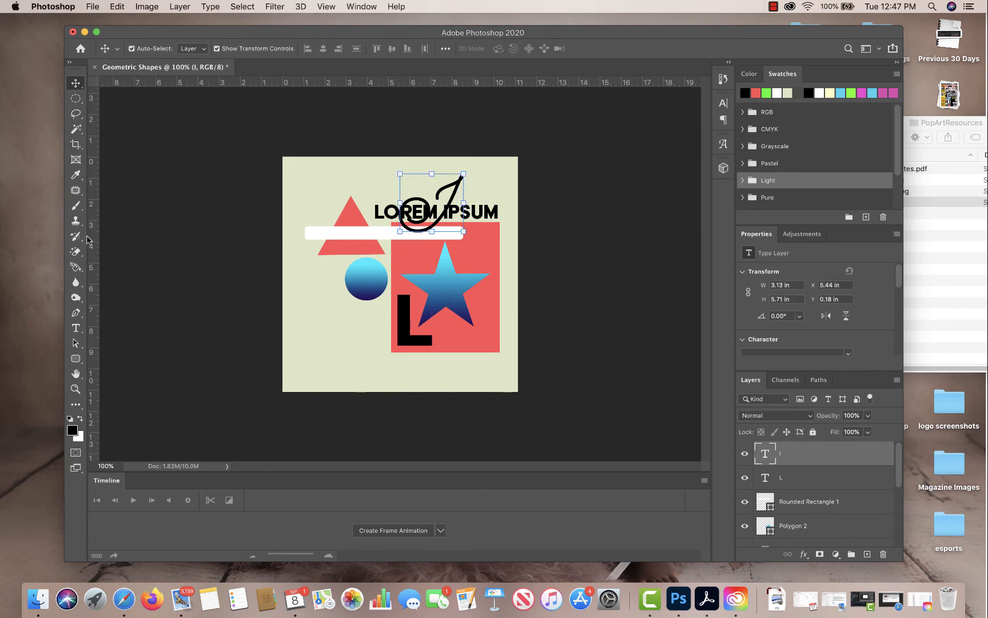
click(75, 328)
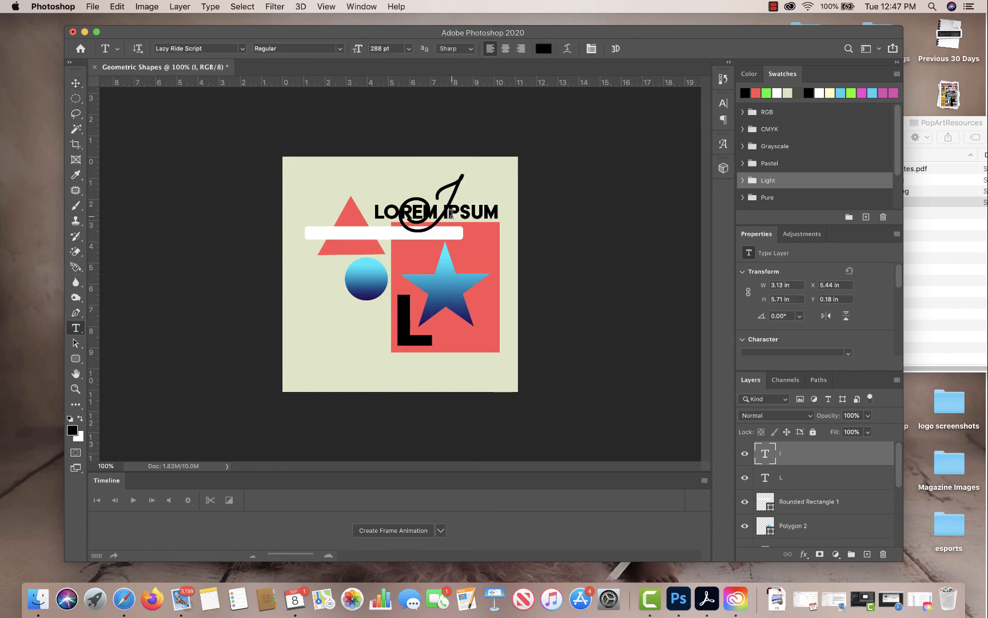
click(450, 213)
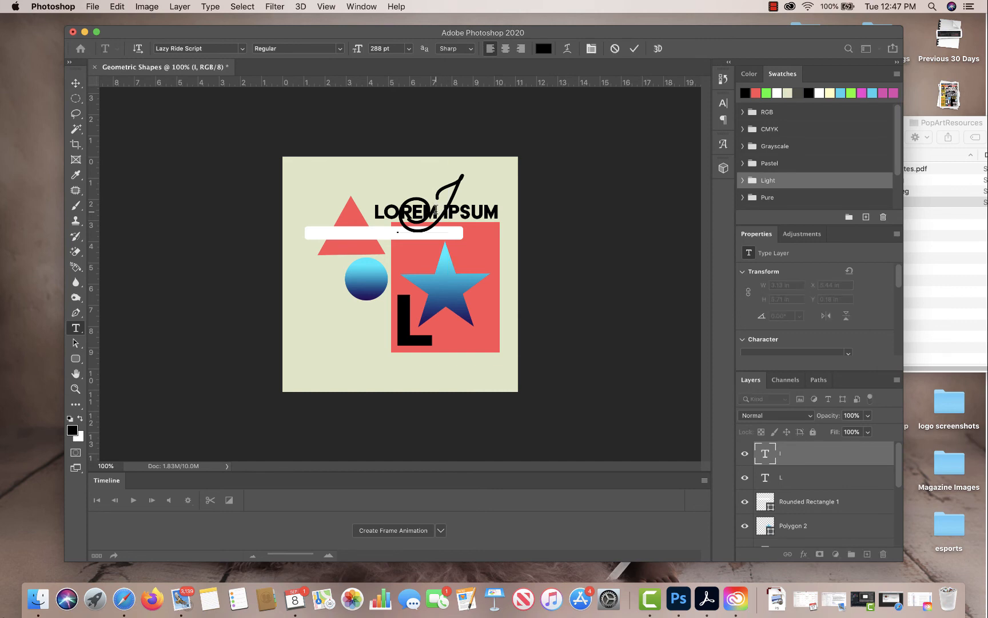
key(BackSpace)
key(Escape)
Delete the letter I of "Ipsum" from the "Lorem Ipsum" text and widen the gap in its place with blank space.
click(76, 84)
click(493, 215)
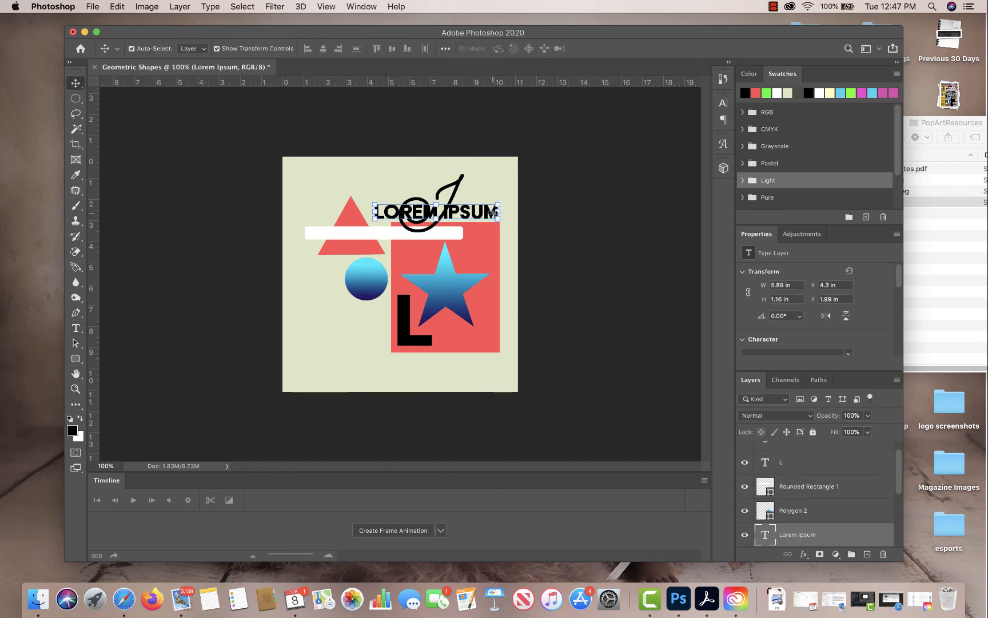
click(76, 327)
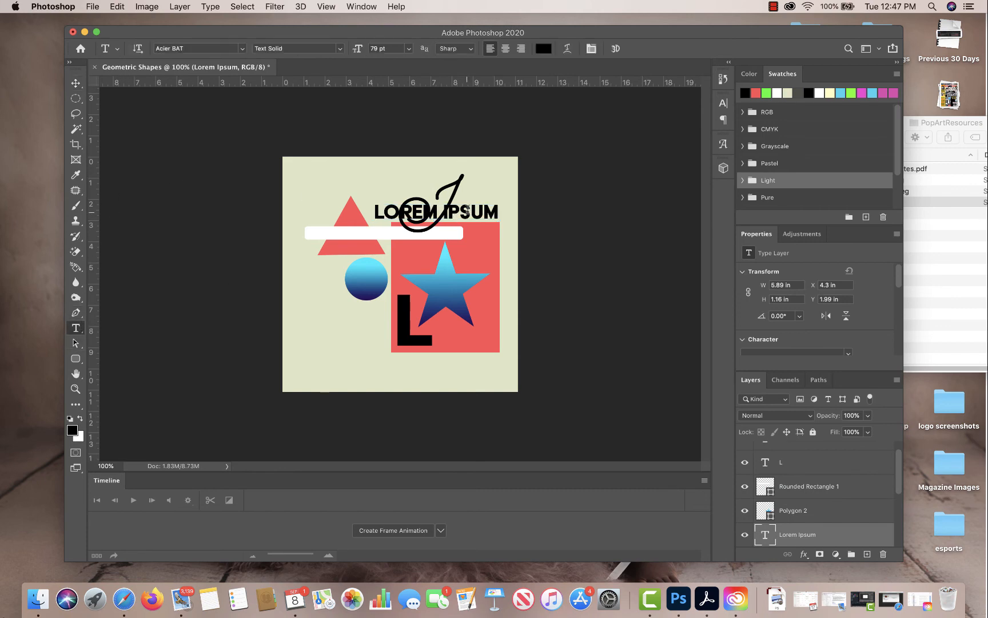
click(465, 209)
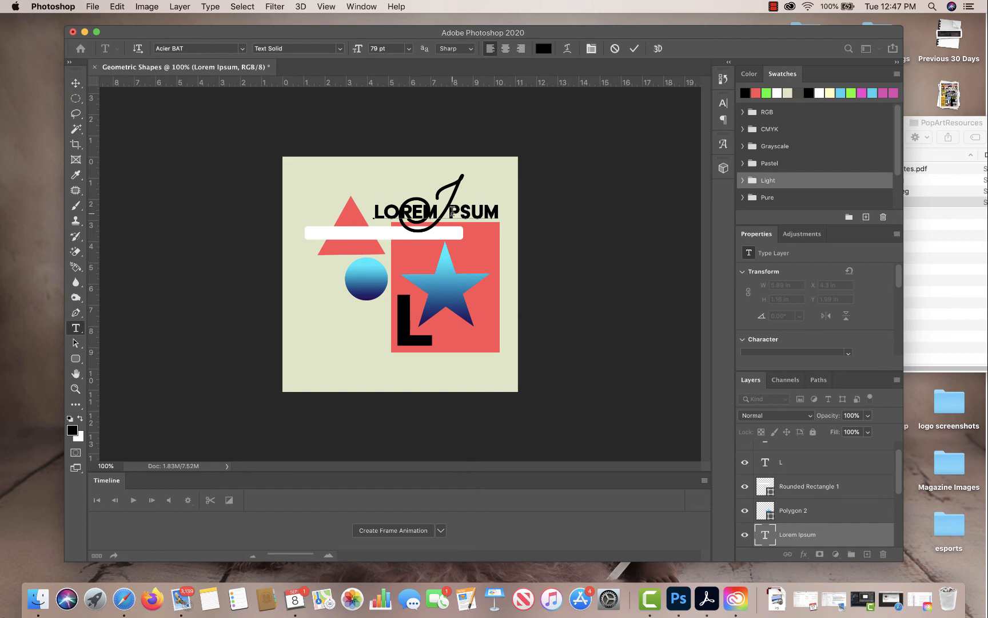
click(76, 83)
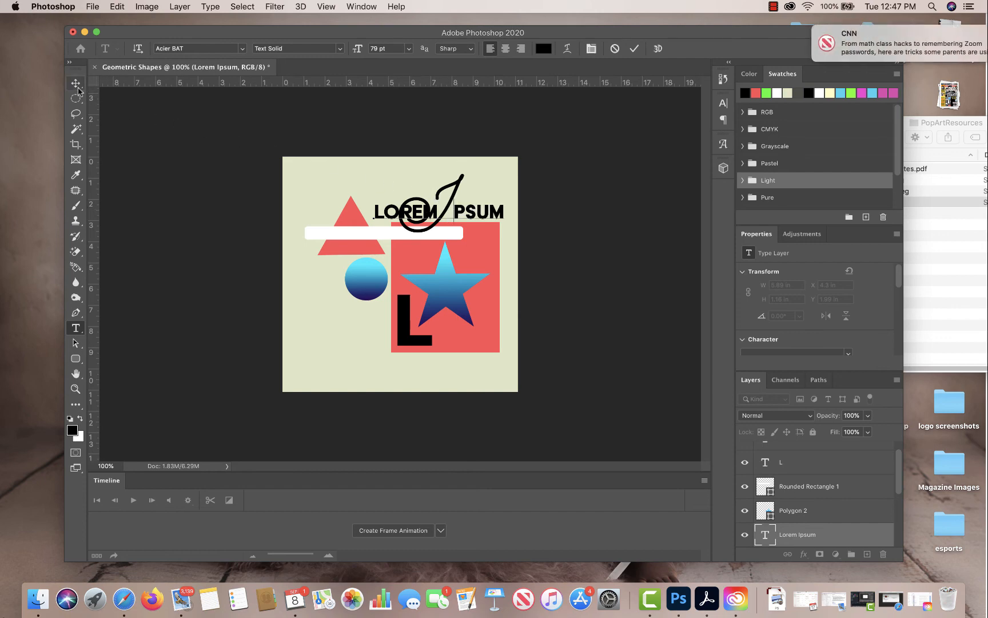
Nudge the script letter I rightward into the gap in the text, to X 5.72 in.
click(457, 183)
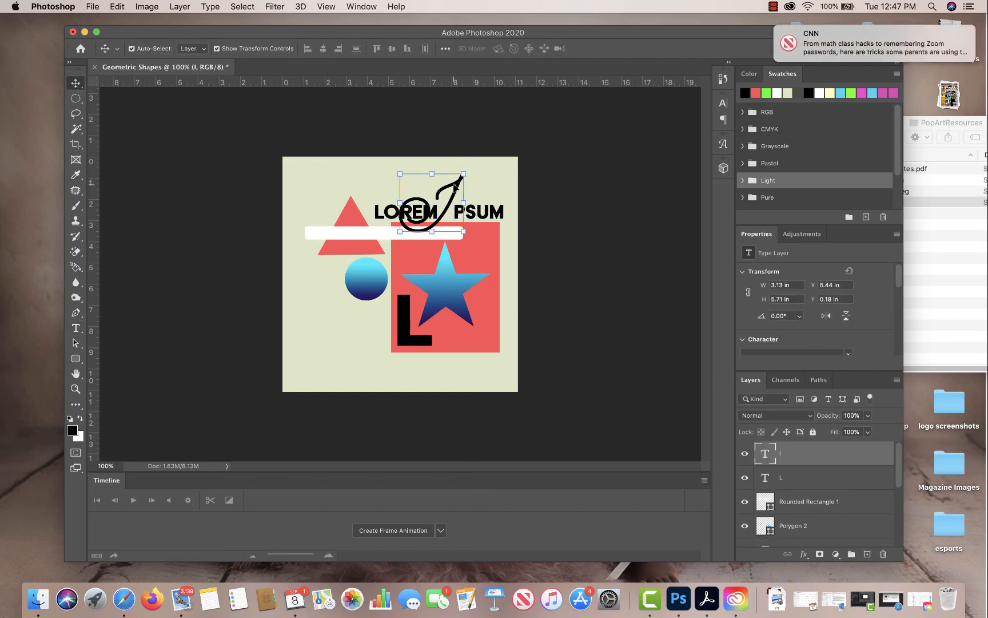
key(Right)
key(Right)
key(Right)
key(Right)
key(Right)
key(Right)
key(Right)
key(Right)
key(Right)
key(Right)
key(Right)
key(Right)
key(Right)
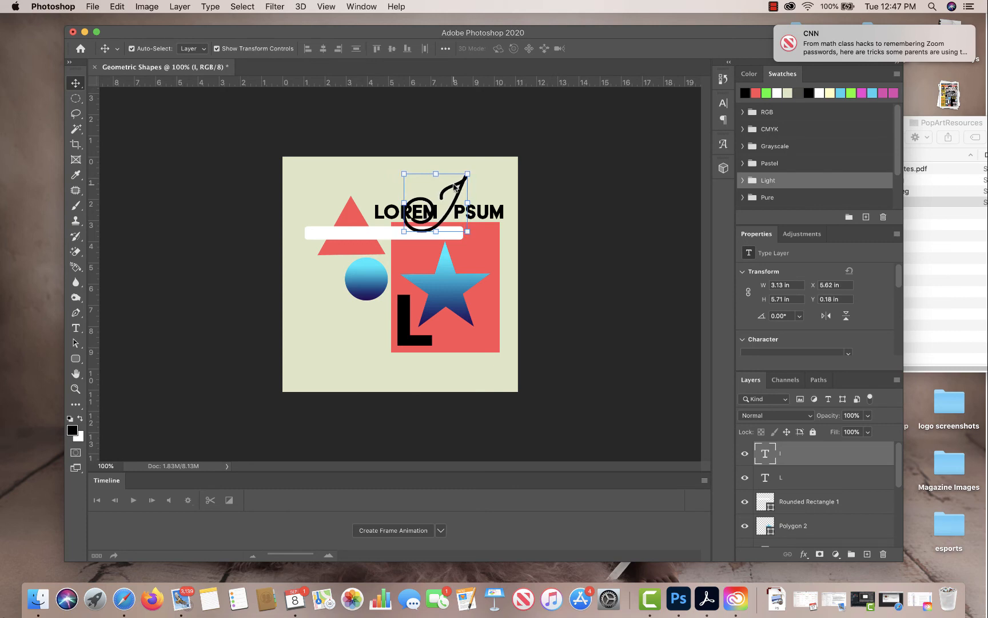
key(Right)
key(Right)
key(Right)
key(Right)
key(Right)
key(Right)
key(Right)
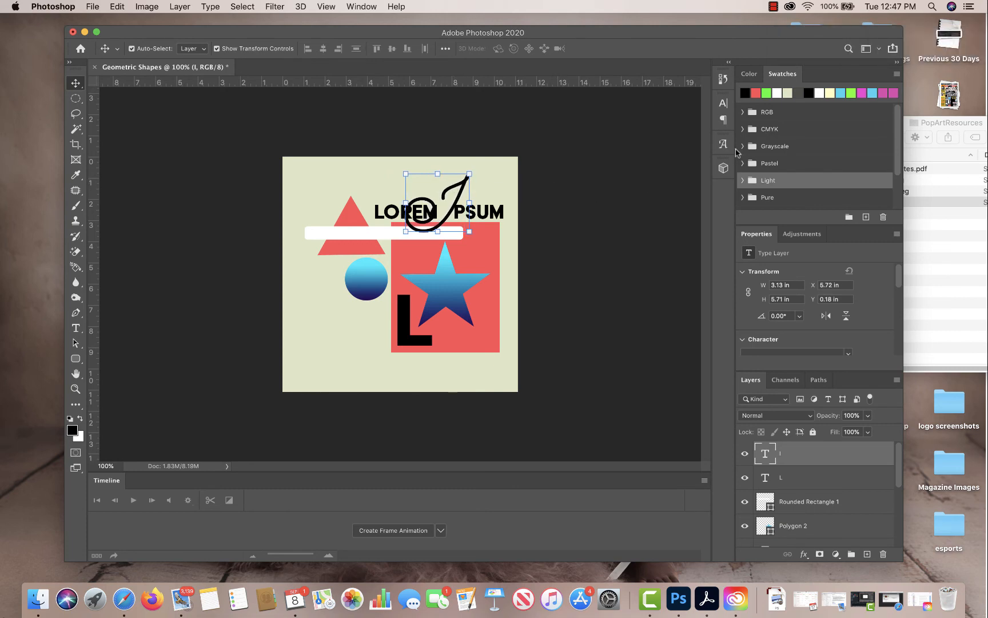
Recolour the script letter I light blue and send its layer behind the "Lorem psum" text.
click(842, 91)
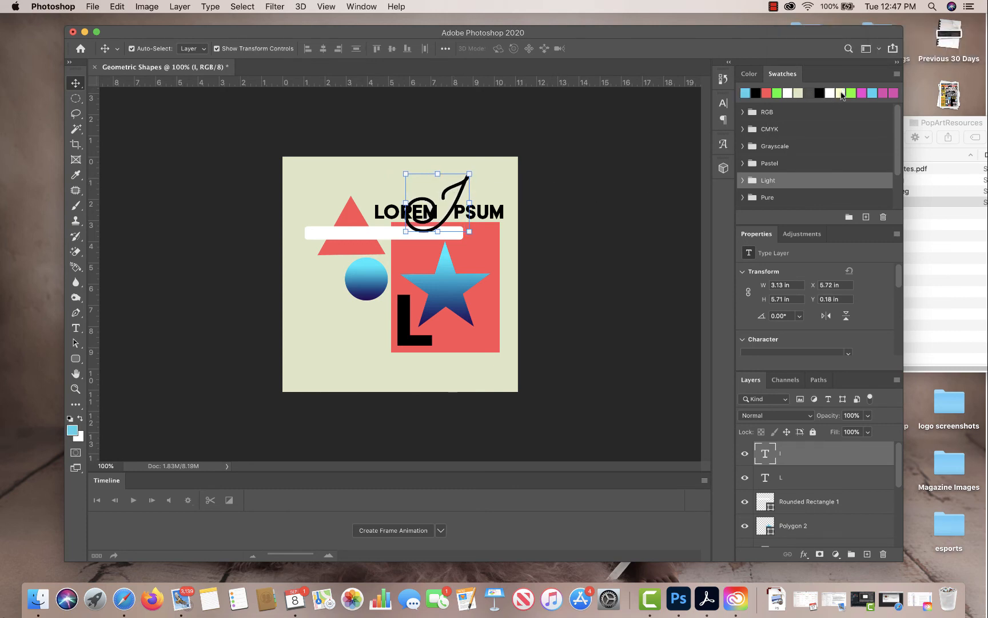
key(super+bracketleft)
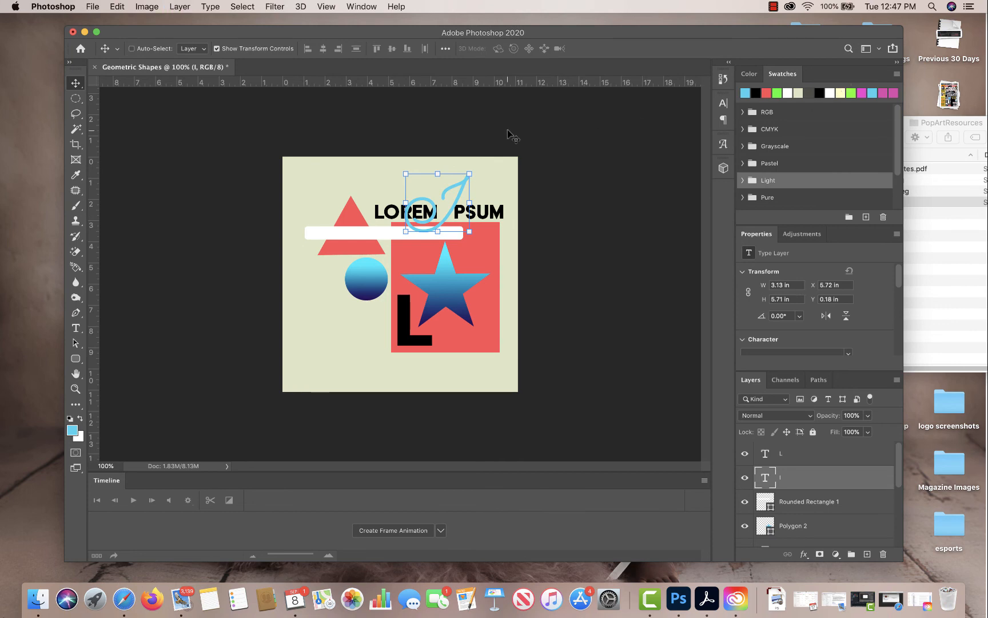
key(super+bracketleft)
key(super+bracketleft)
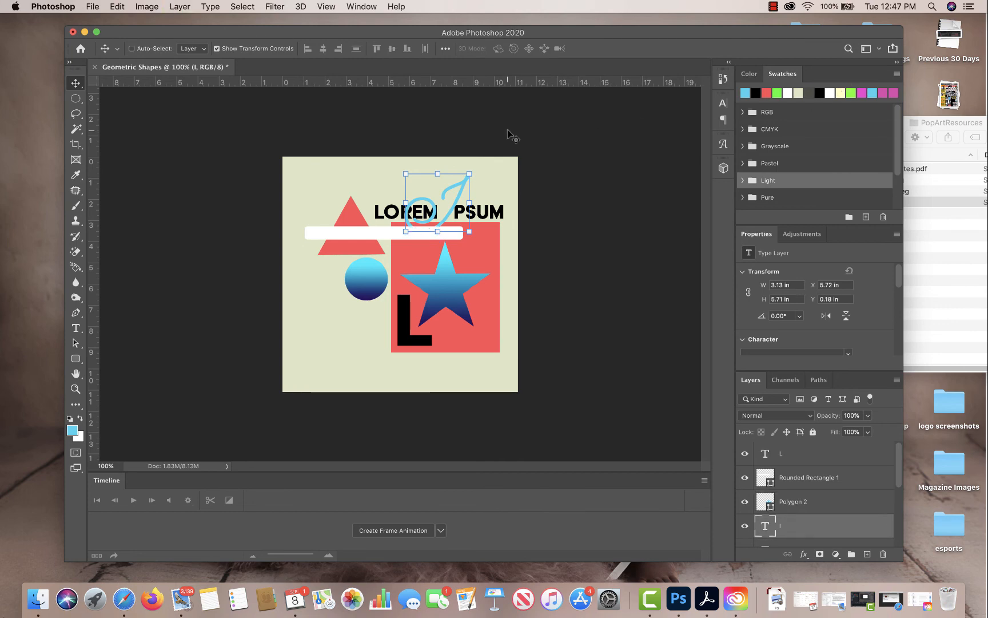
key(super+bracketleft)
key(super)
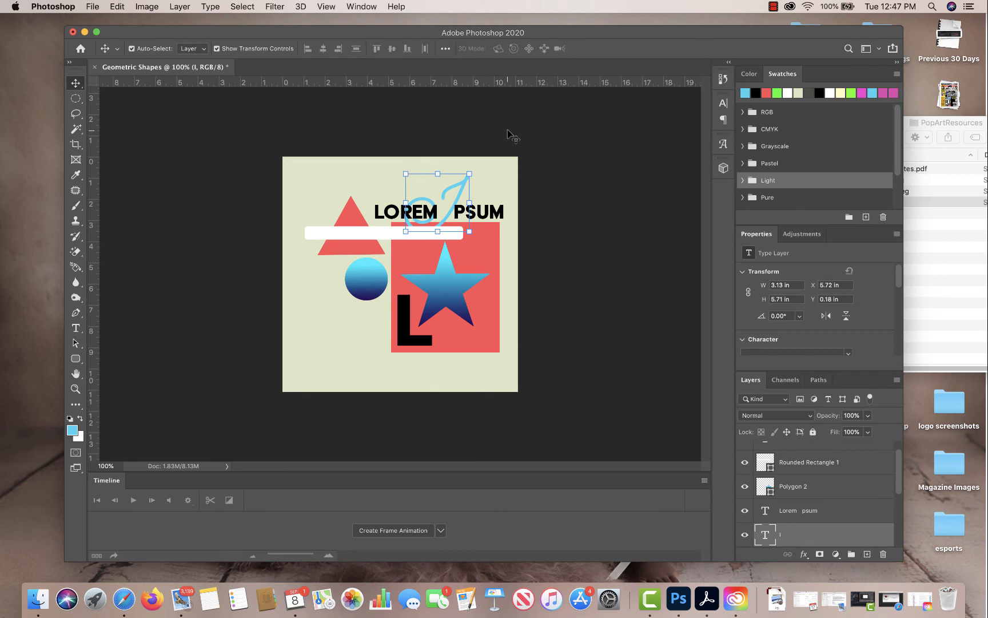
Bring the script I in front of the text again and send it back beneath the circle's layer, Ellipse 1.
key(super)
key(super+bracketright)
key(super+bracketright)
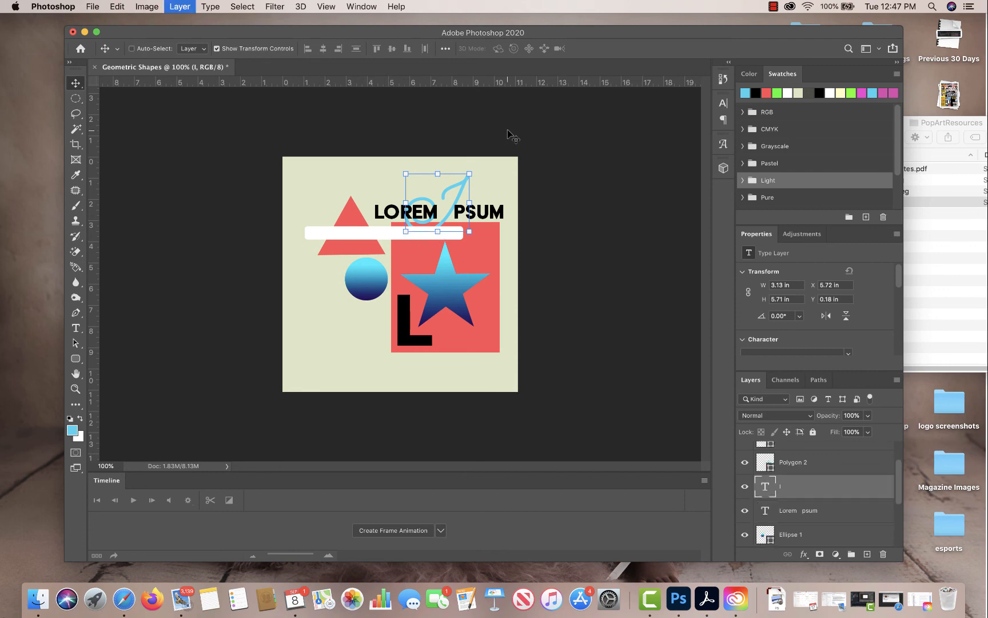
key(super+bracketleft)
key(super+bracketleft)
key(super+bracketleft)
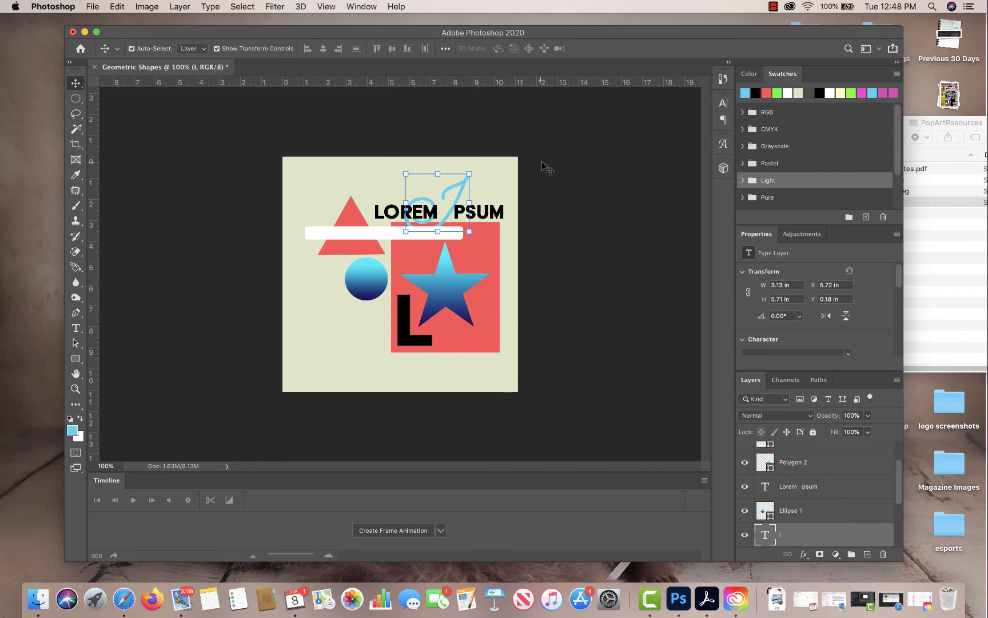
Fill the white rounded bar with black and resize it to a thin line of 697 × 18 px.
click(75, 99)
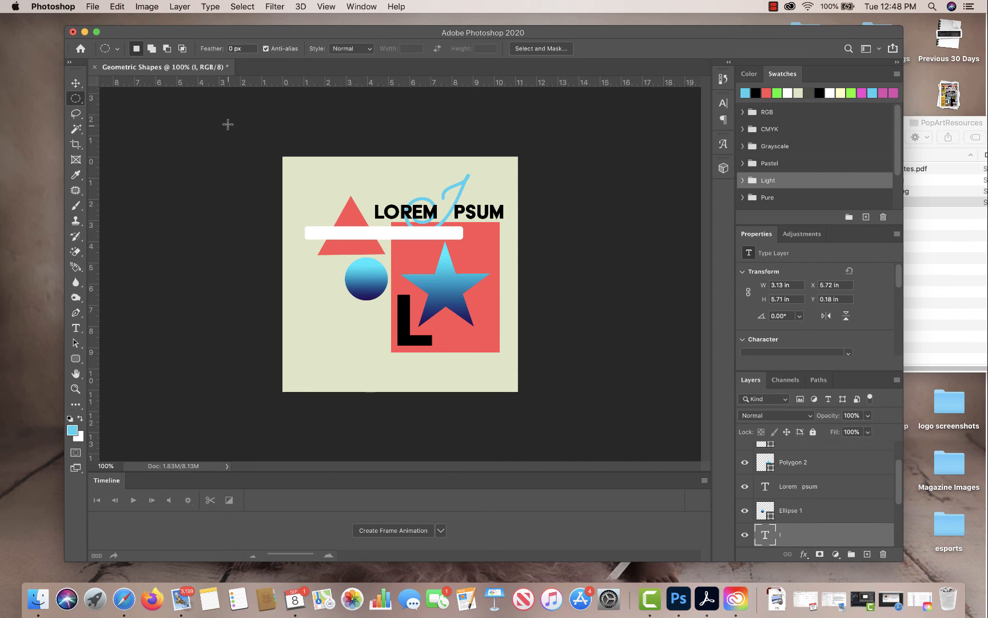
click(75, 83)
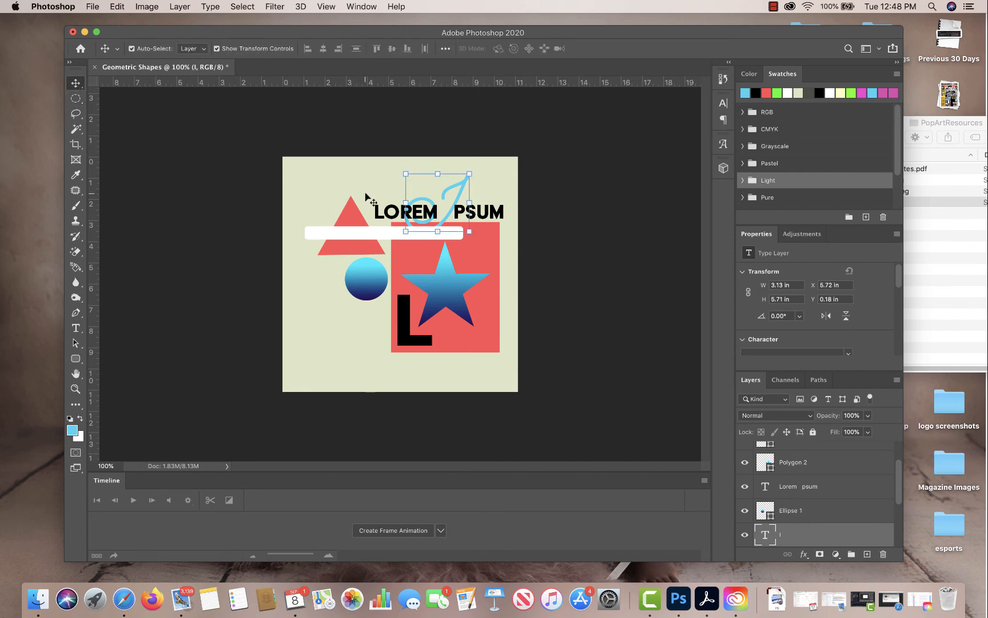
click(361, 233)
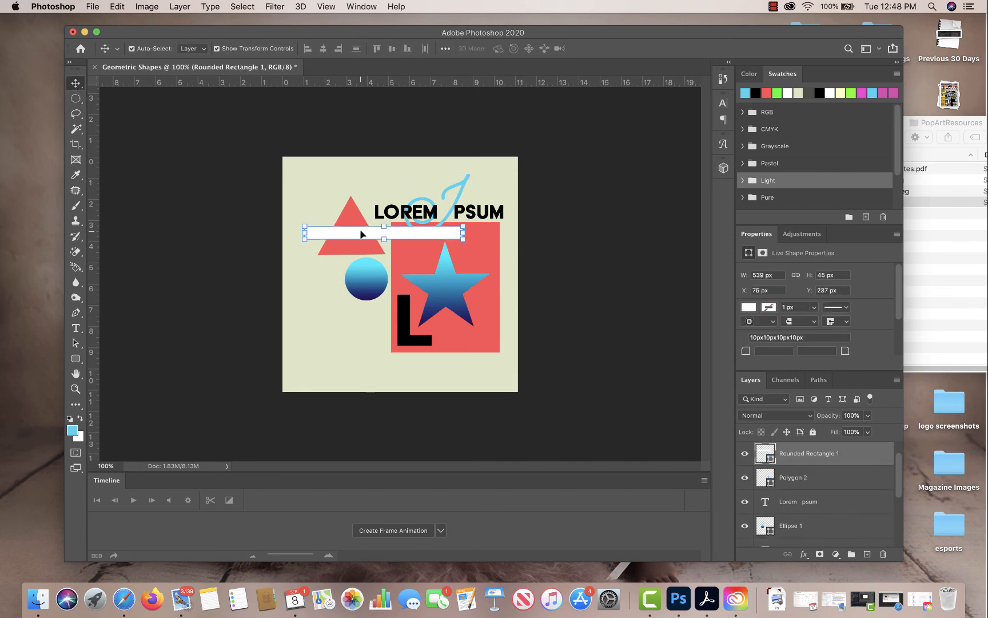
click(818, 94)
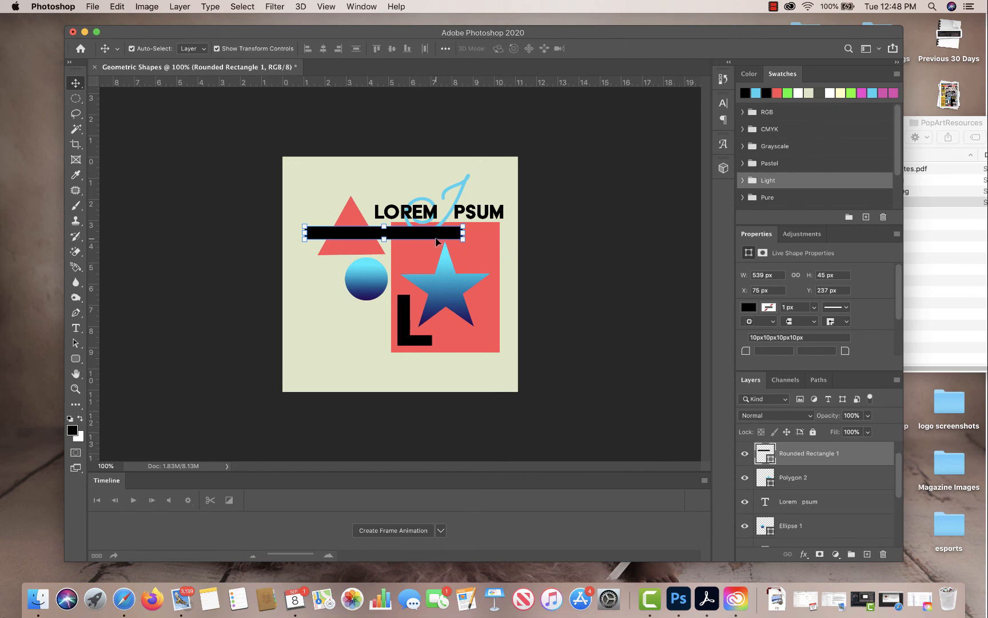
drag(463, 235, 511, 233)
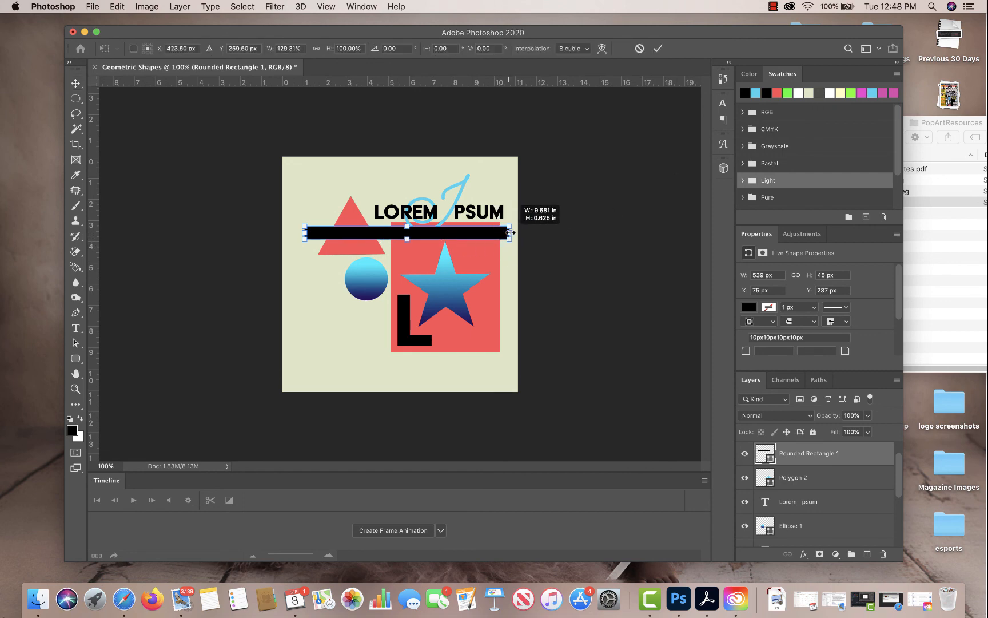
drag(406, 239, 406, 230)
click(75, 83)
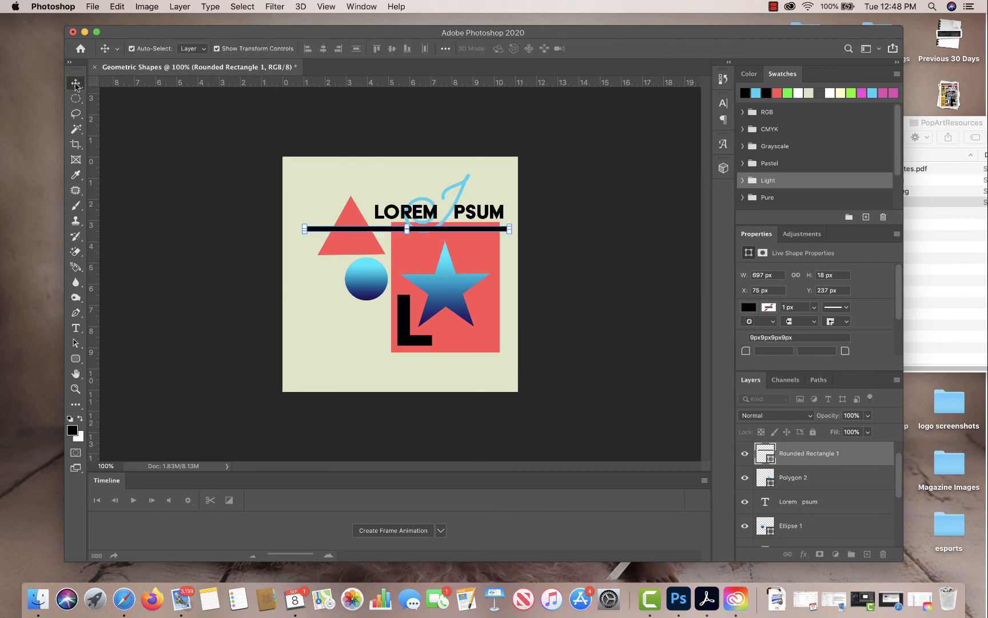
click(410, 341)
click(456, 307)
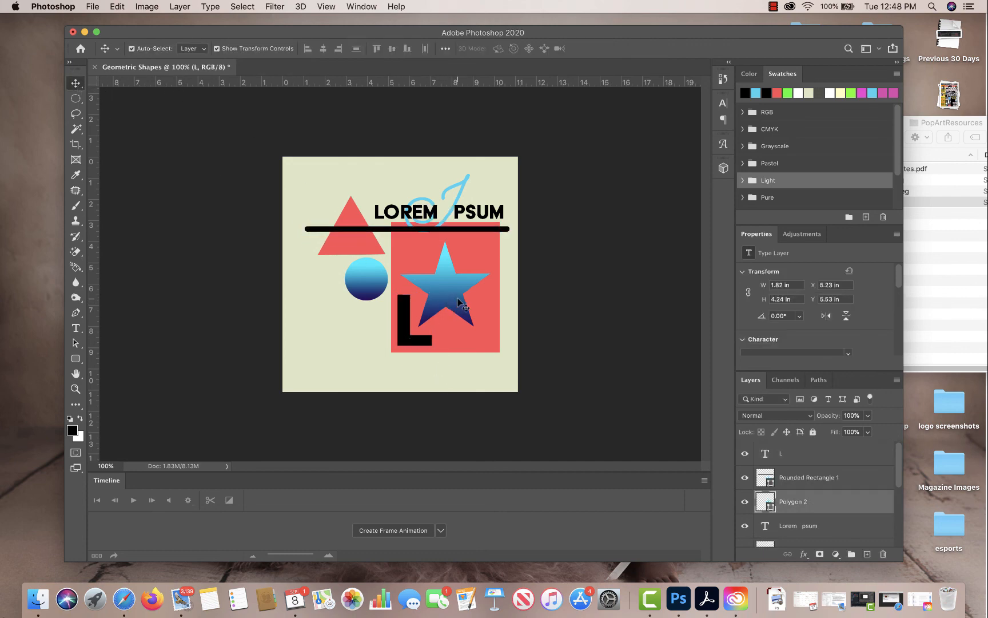
click(360, 286)
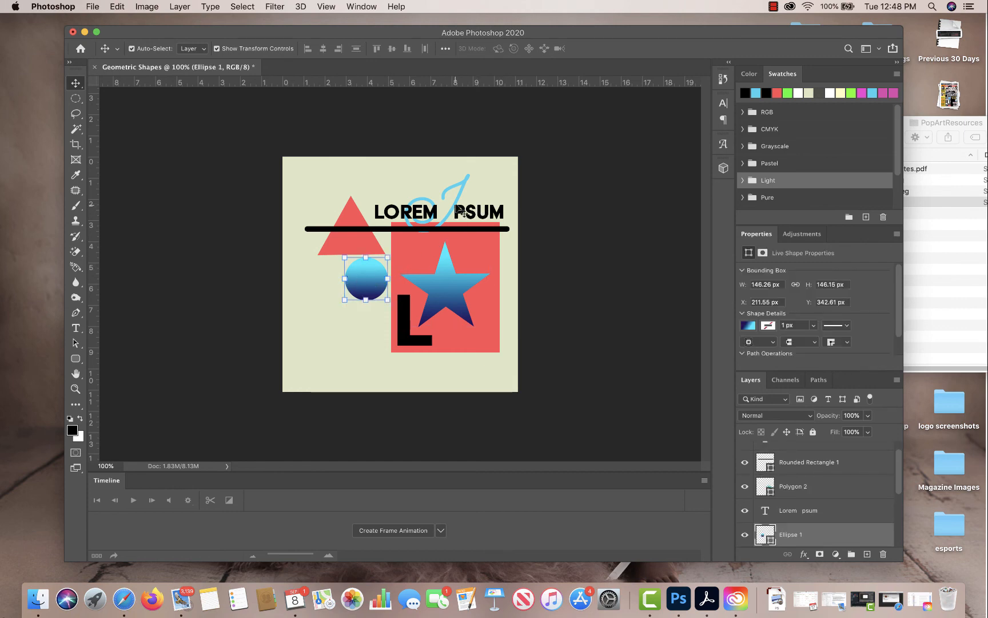
Nudge the blue script letter I slightly upward, to Y 0.08 in.
click(463, 183)
key(Up)
key(Up)
key(Up)
key(Up)
key(Up)
key(Up)
key(Up)
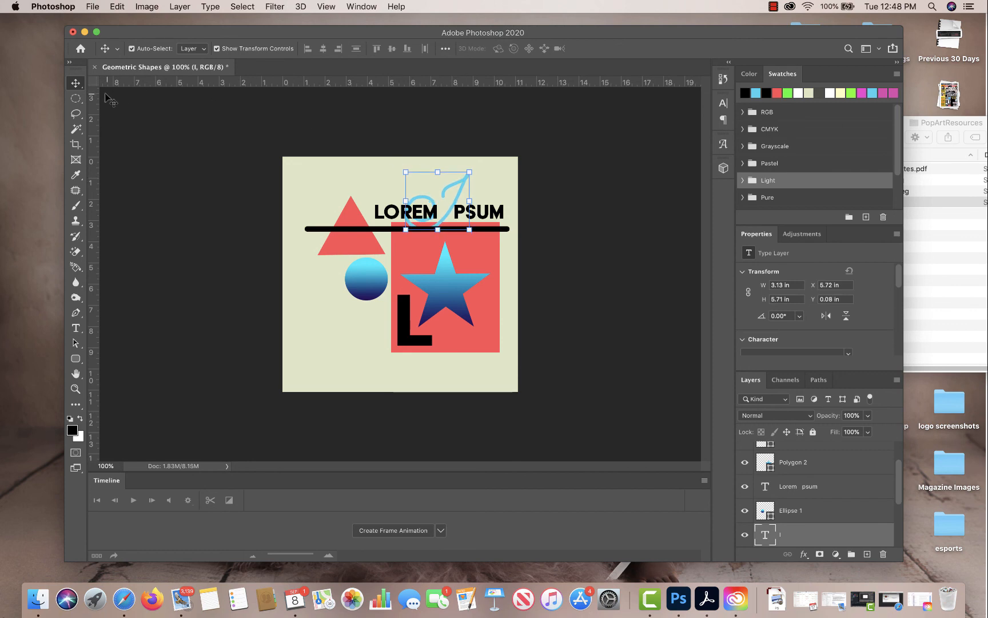
click(76, 98)
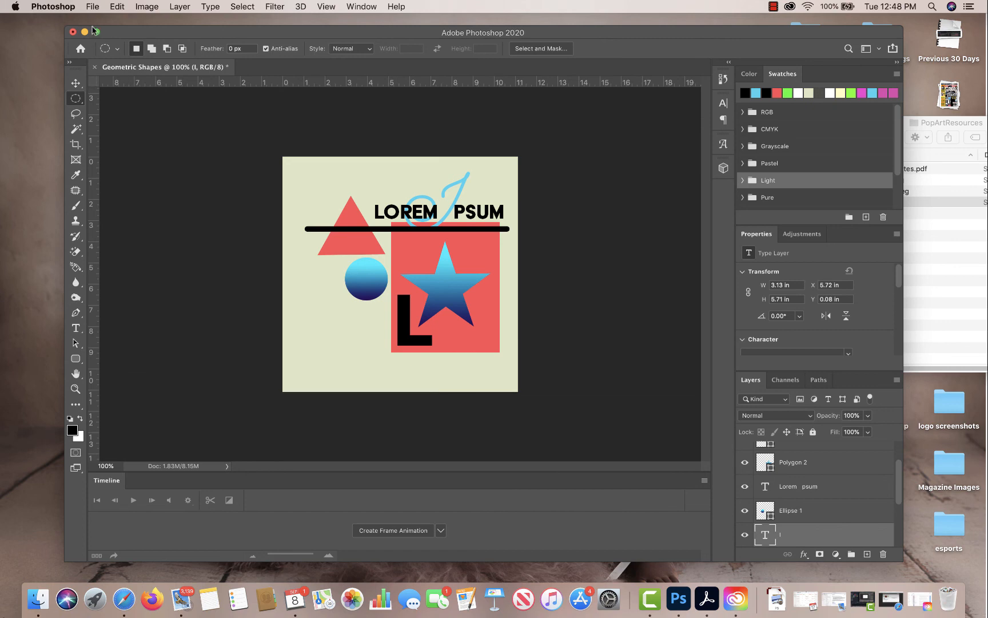
Save a JPEG copy named Geometric Shapes.jpg on the computer in Downloads, with Maximum quality 12 and the Progressive format.
click(89, 7)
click(122, 141)
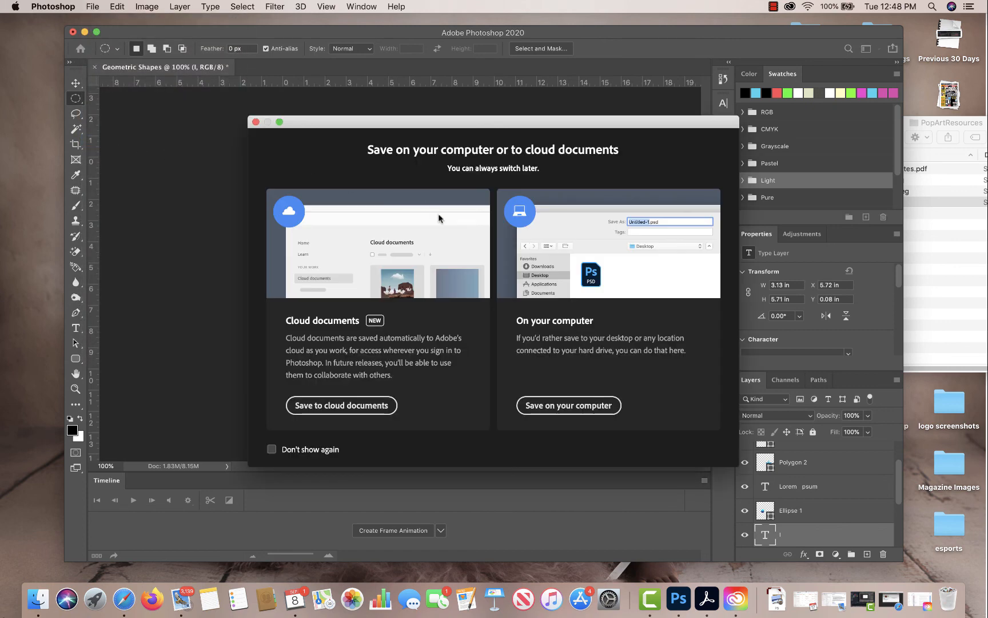
click(552, 406)
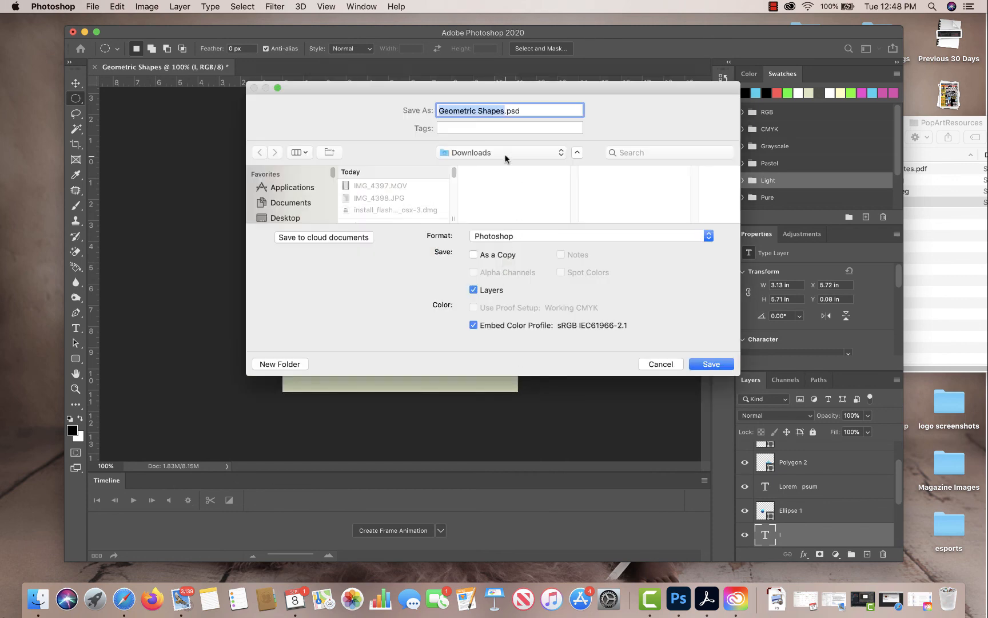
click(527, 237)
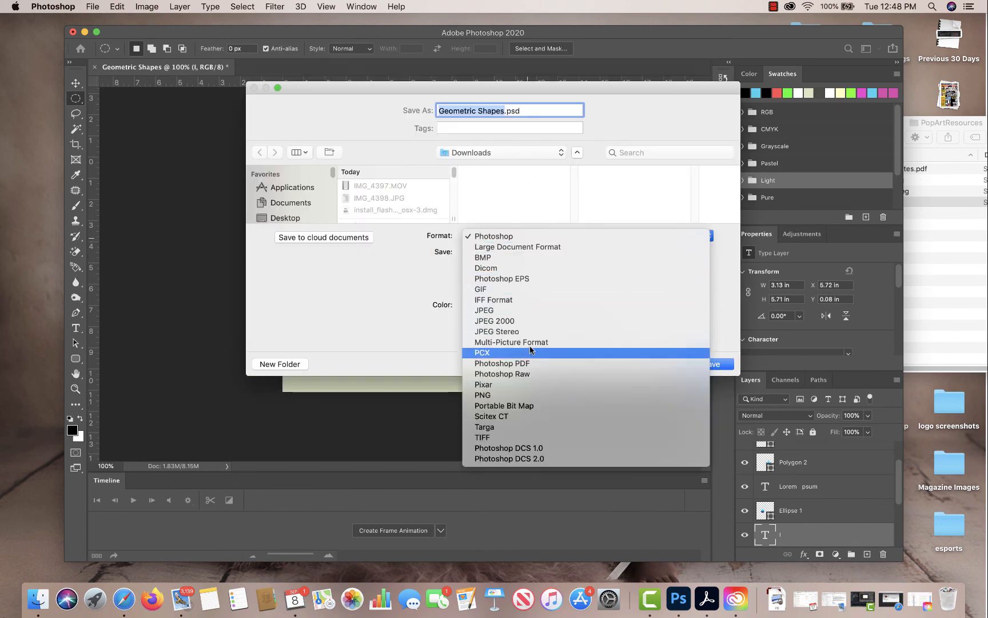
click(528, 310)
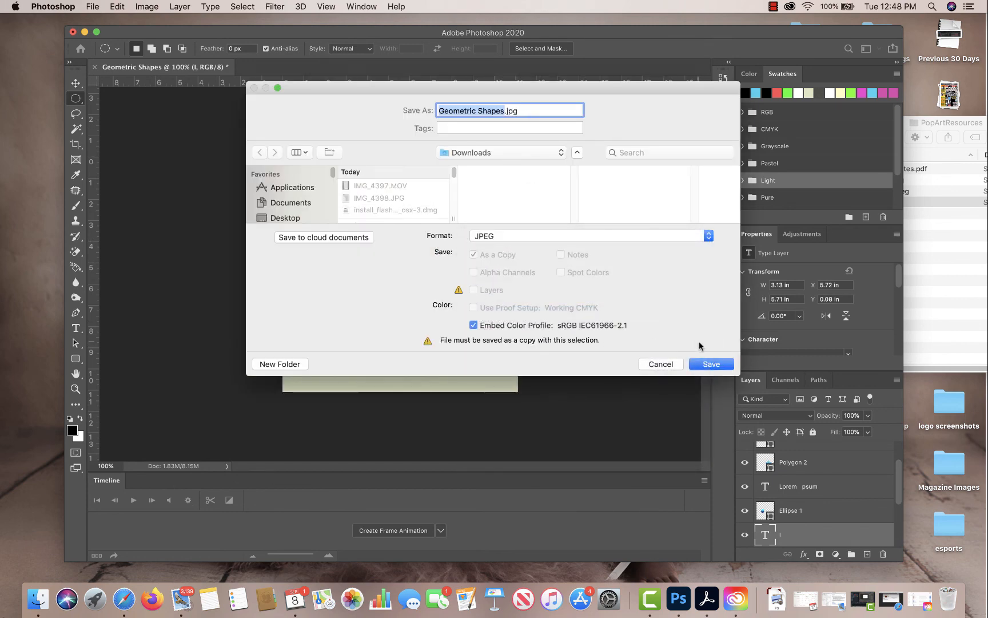
click(715, 365)
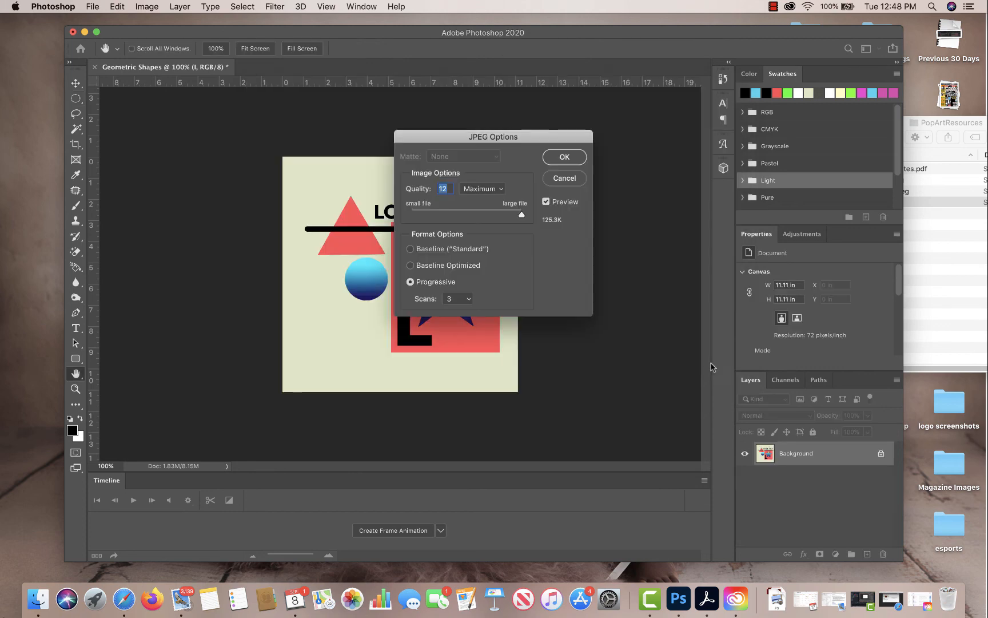
click(570, 158)
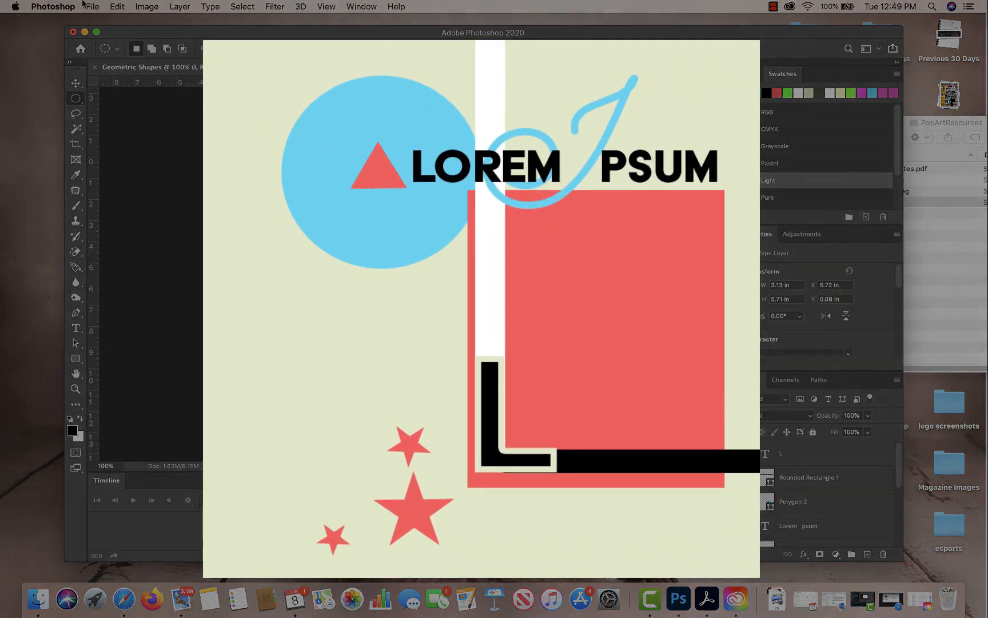
click(773, 6)
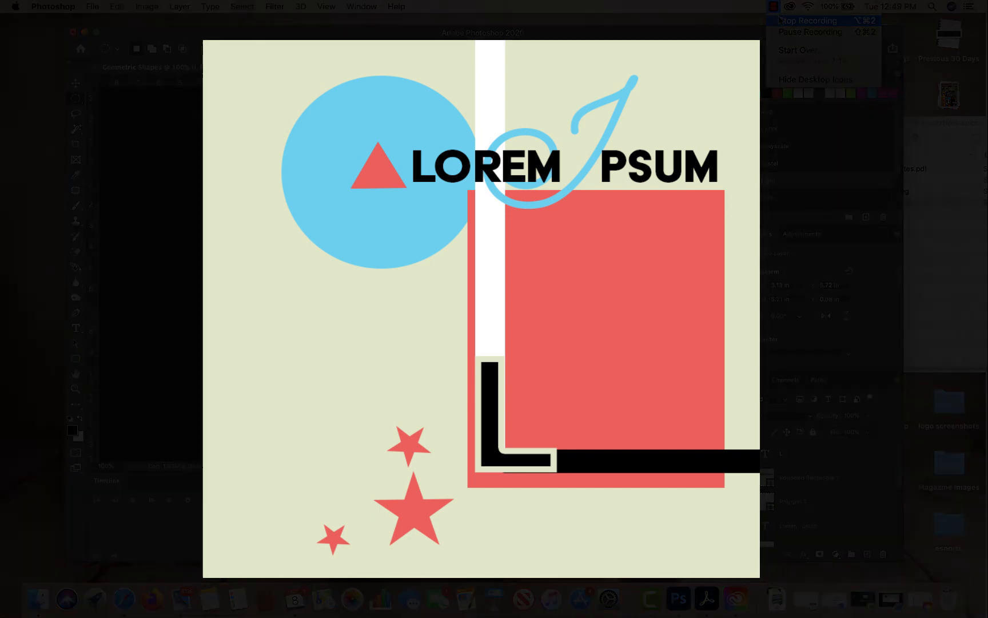
click(781, 20)
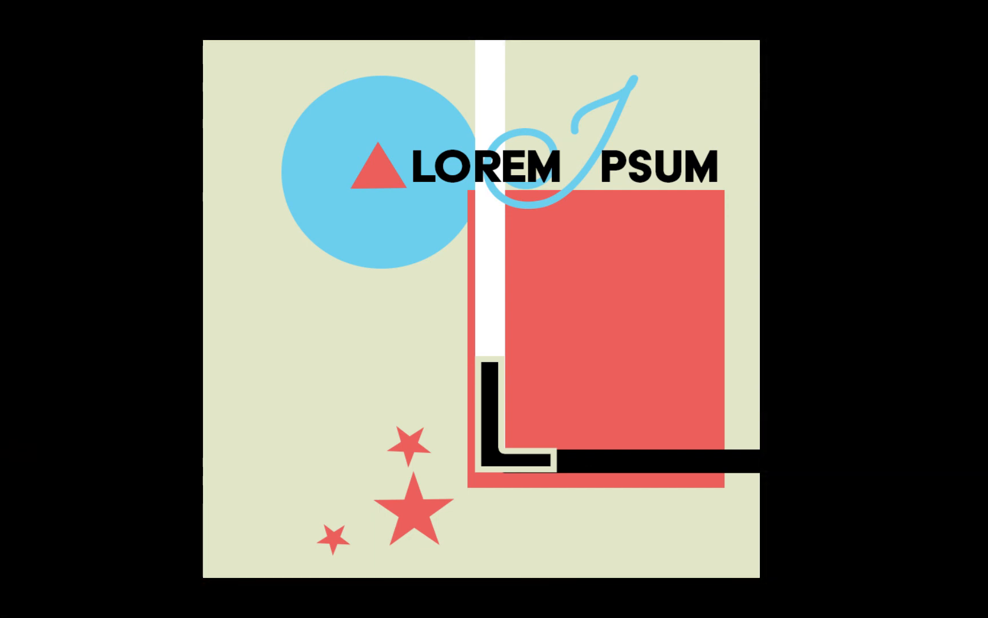